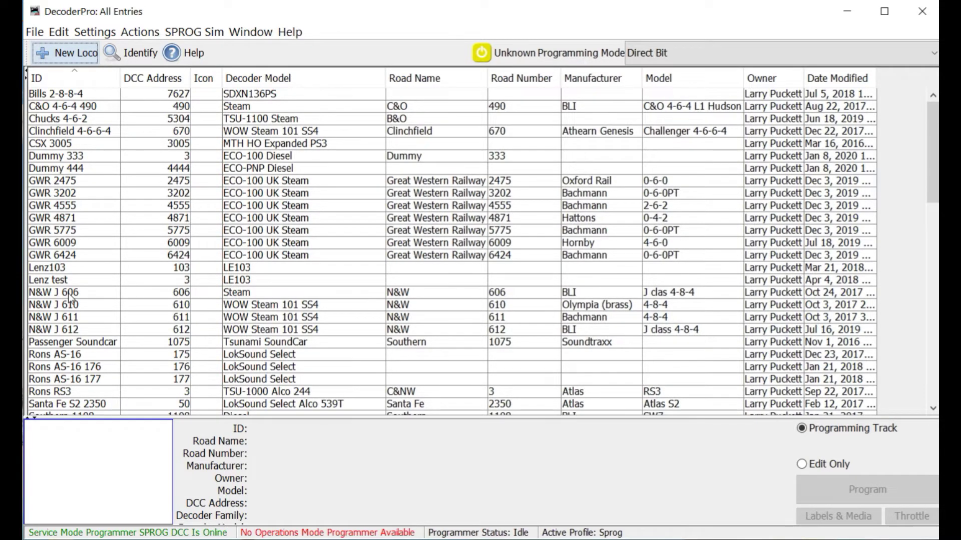
Step: Browse the full locomotive roster and show the roster groups list beside it
scroll(95, 299, "down", 7)
scroll(98, 299, "down", 10)
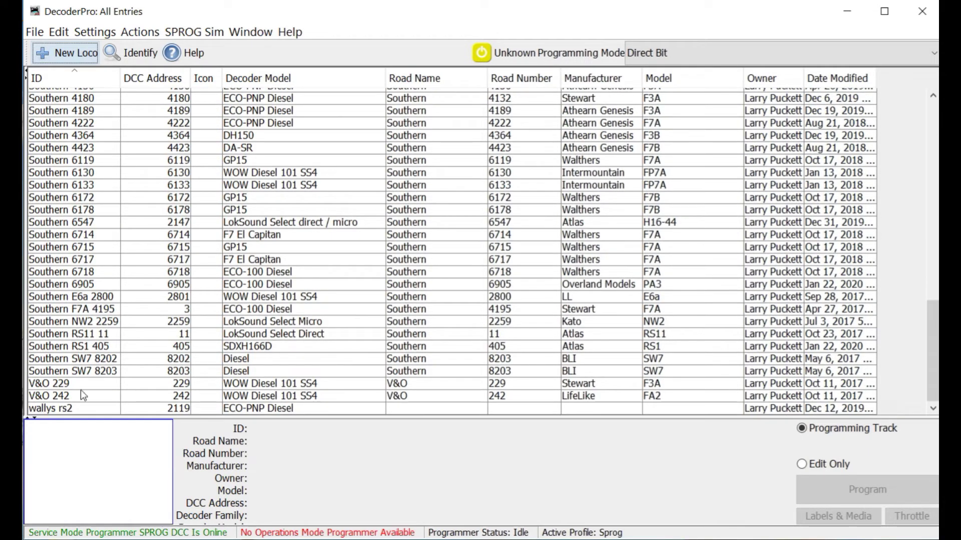
scroll(456, 280, "up", 13)
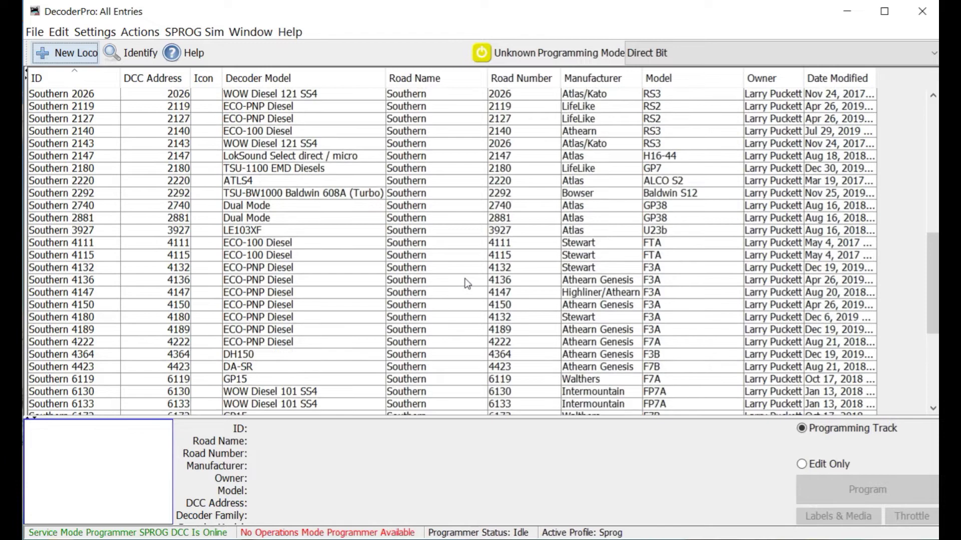
scroll(467, 284, "up", 5)
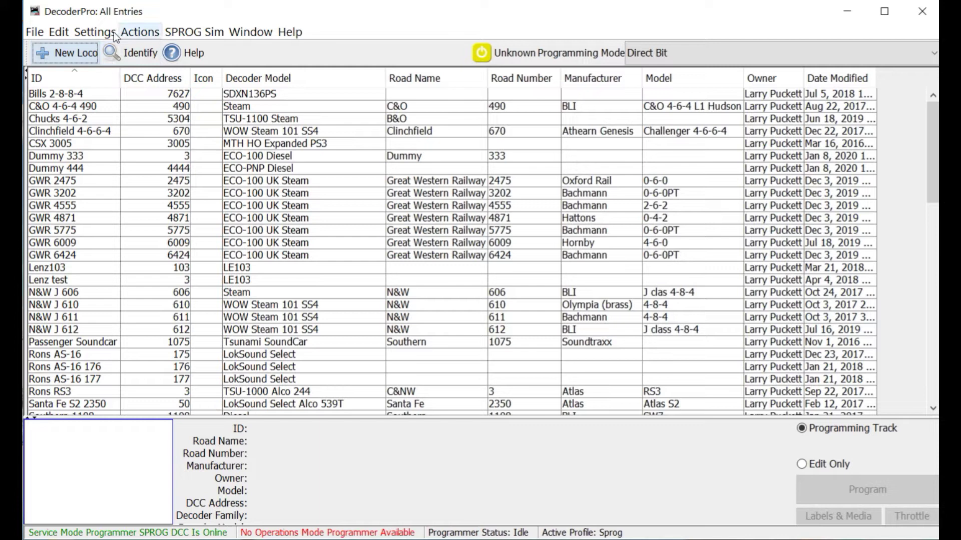
left_click(88, 33)
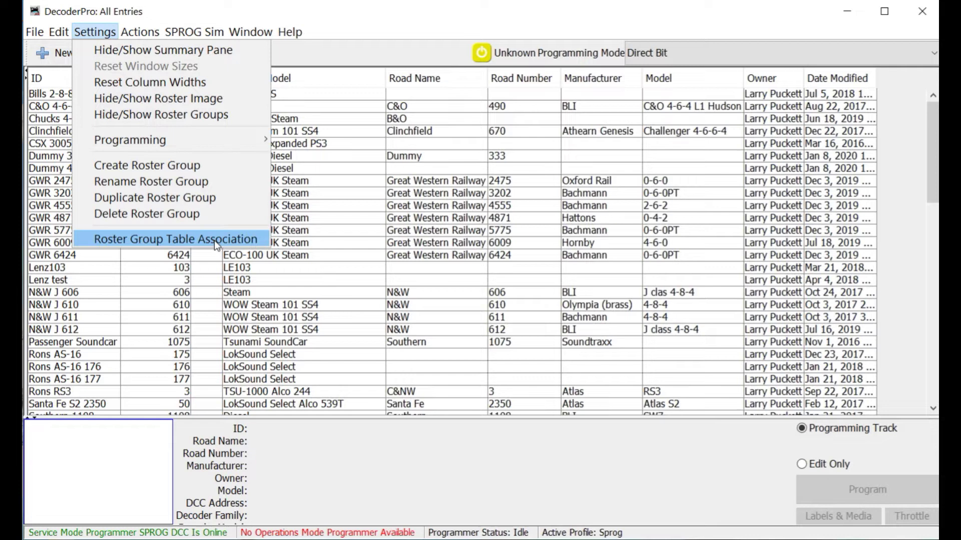
left_click(154, 115)
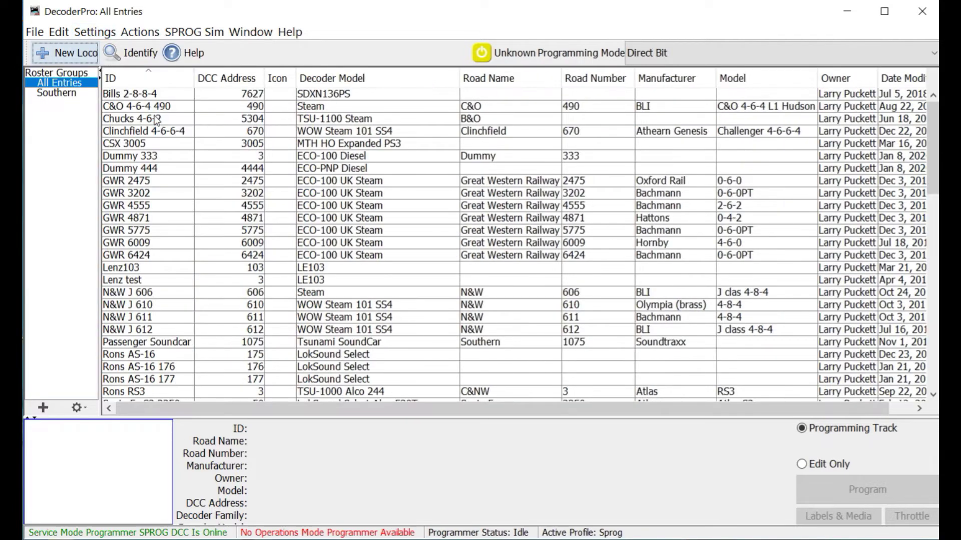
Step: Review the locomotives in the Southern roster group and return to all entries
left_click(59, 96)
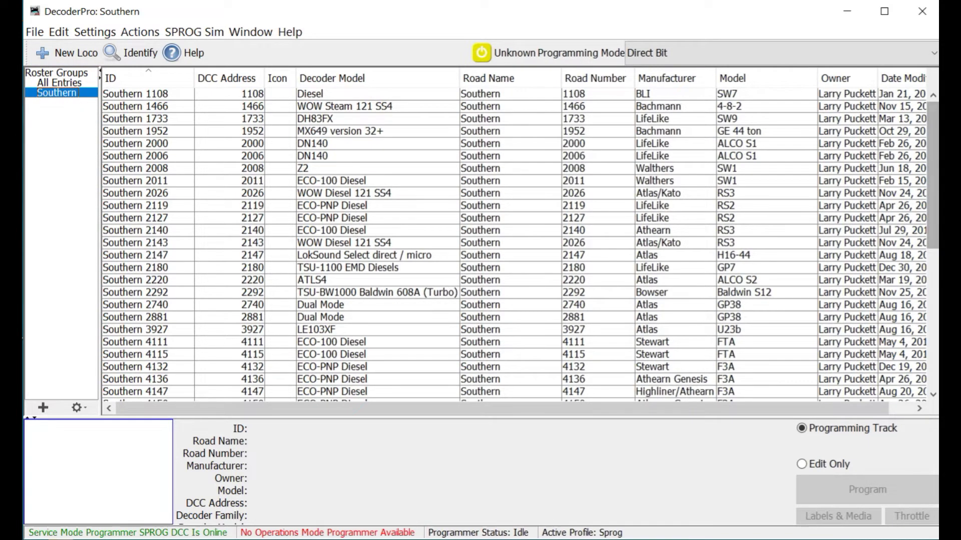
left_click_drag(933, 175, 922, 325)
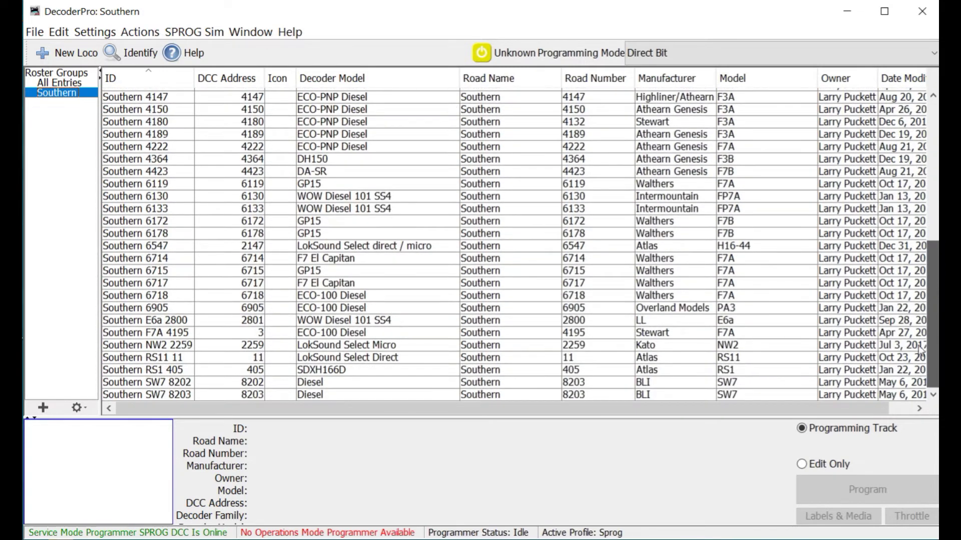
scroll(920, 350, "up", 8)
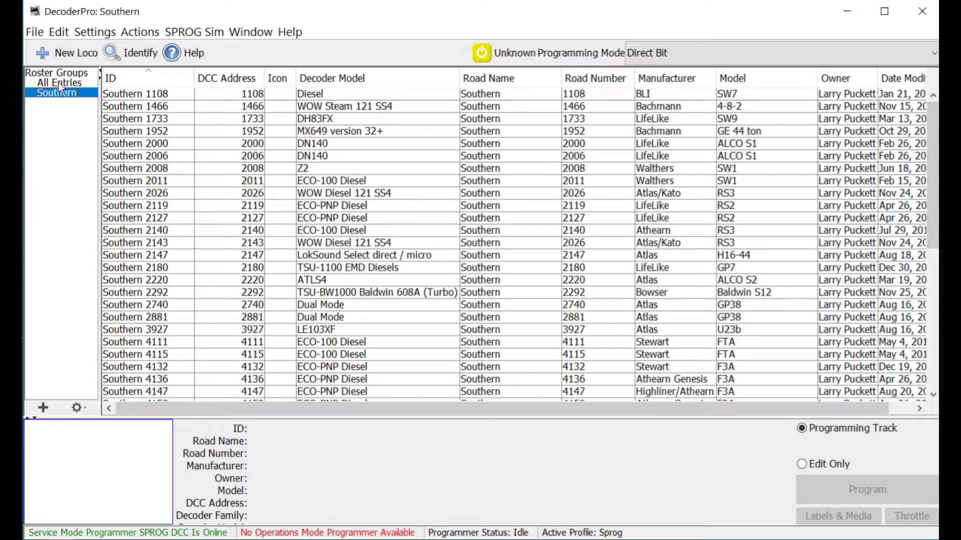
left_click(60, 83)
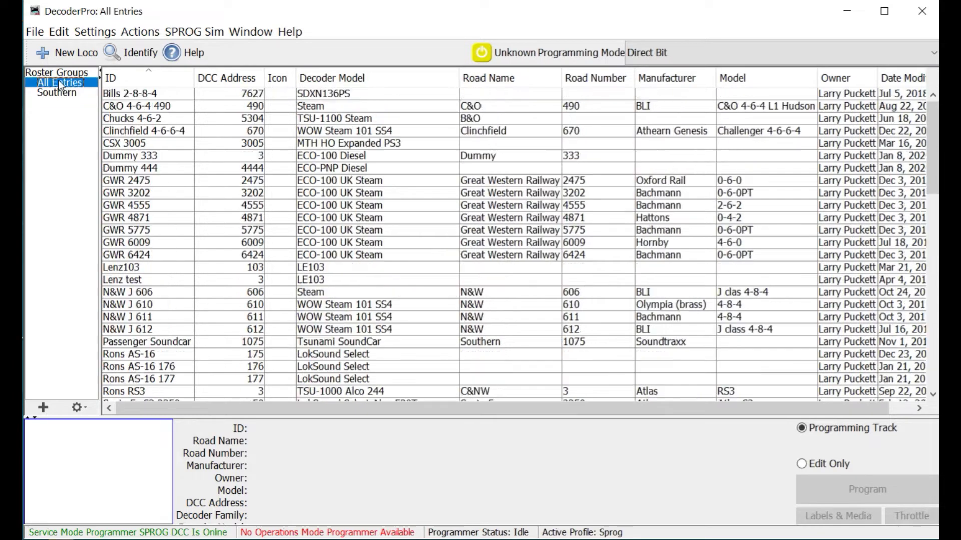
Step: Create a roster group named GWR, check its contents and return to all entries
left_click(82, 35)
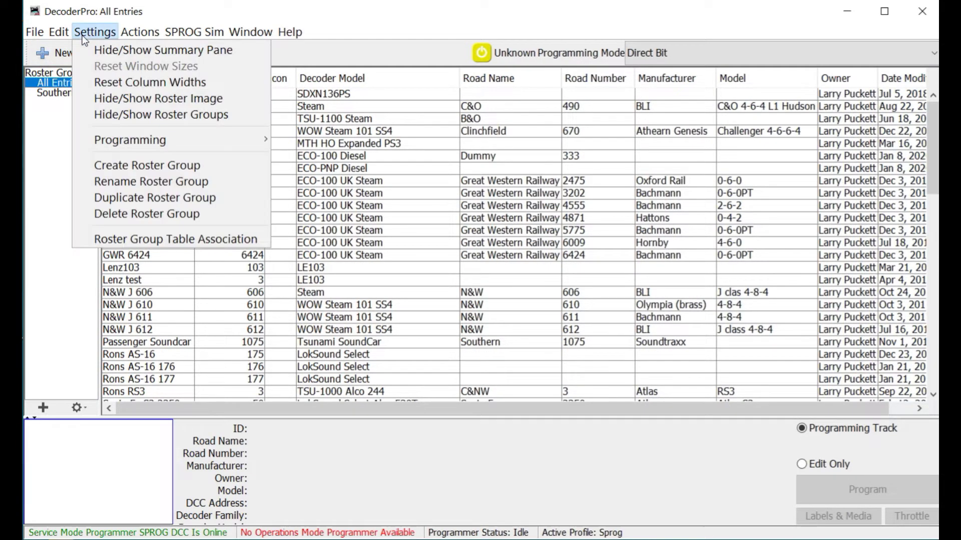
left_click(149, 167)
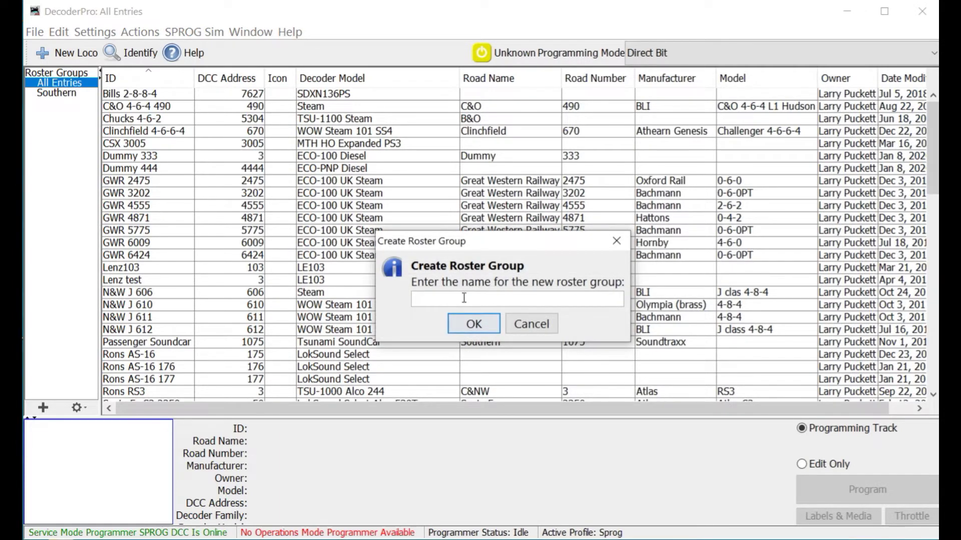
type("GWR")
left_click(474, 324)
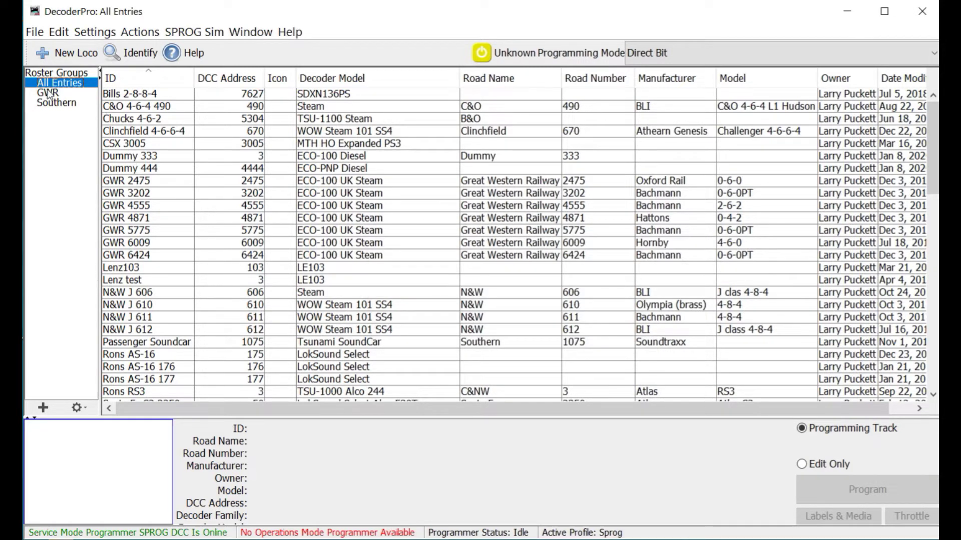
left_click(48, 94)
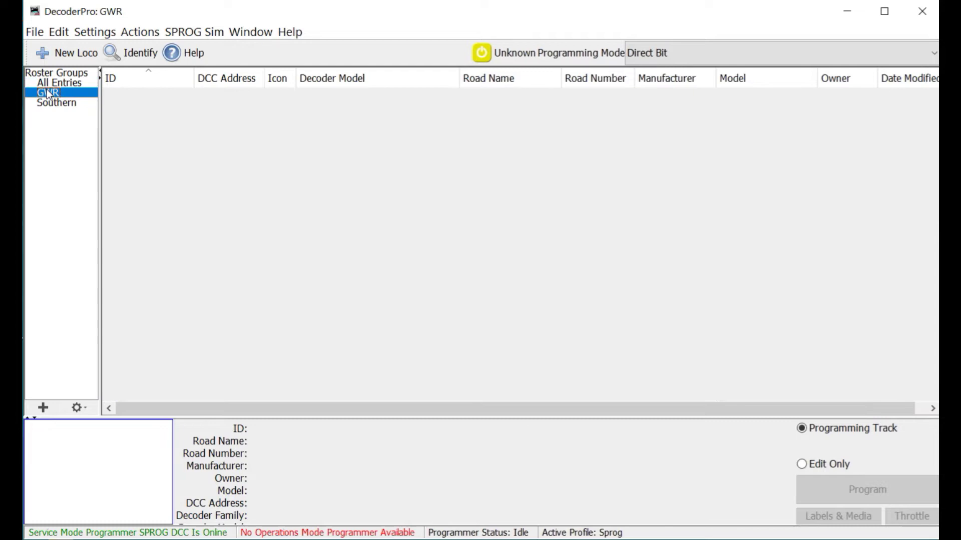
left_click(50, 82)
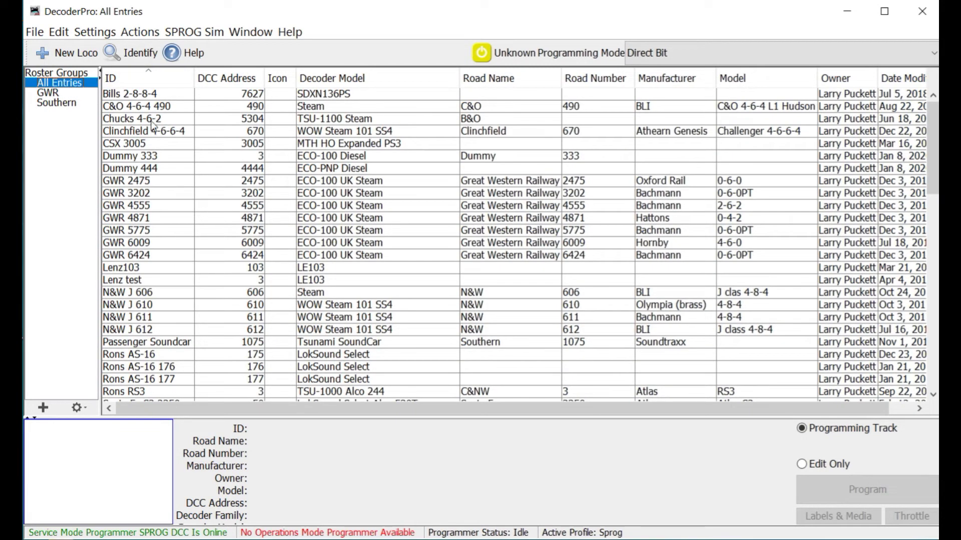
Step: Use the roster group table association to include GWR 2475, 3202, 4555, 4871, 5775, 6009 and 6424 in the GWR group, and display that group
left_click(93, 33)
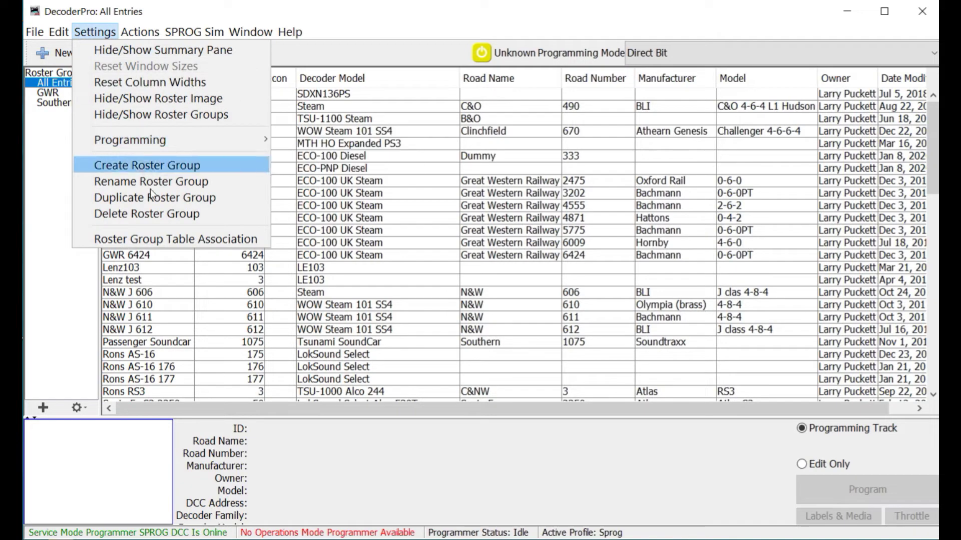
left_click(168, 239)
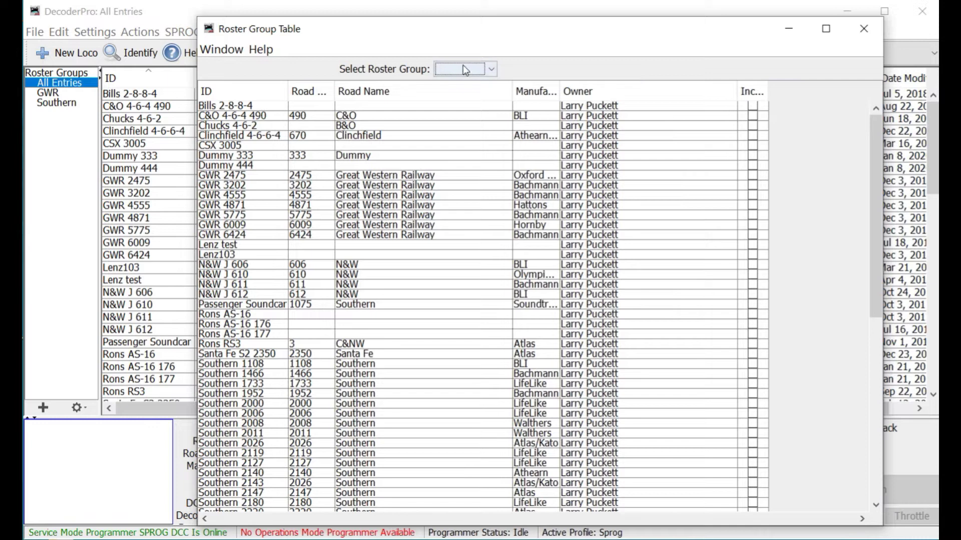
left_click(490, 66)
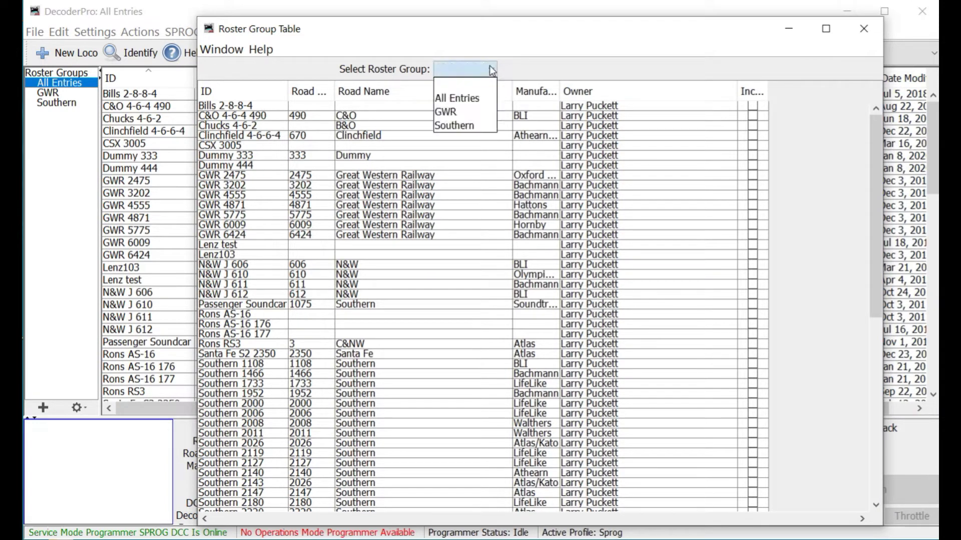
left_click(465, 114)
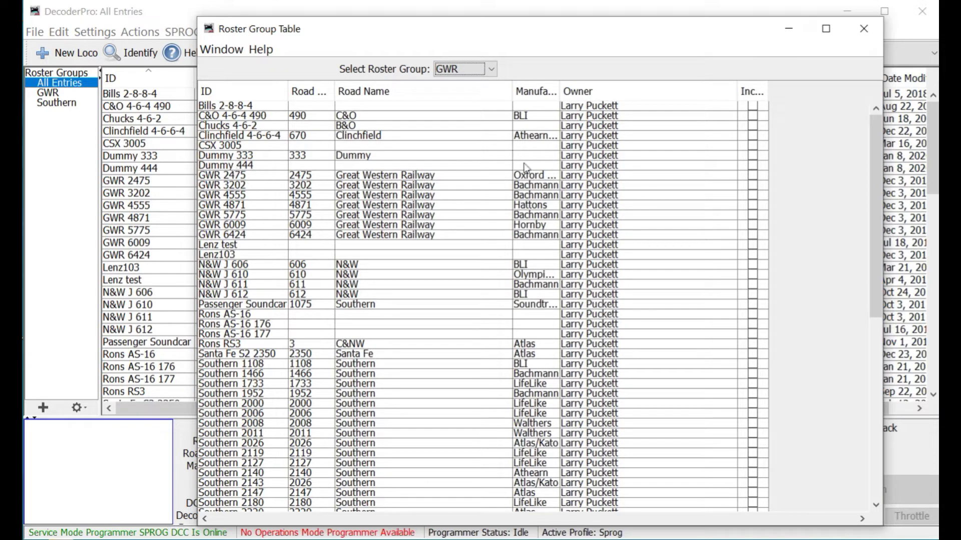
left_click(283, 176)
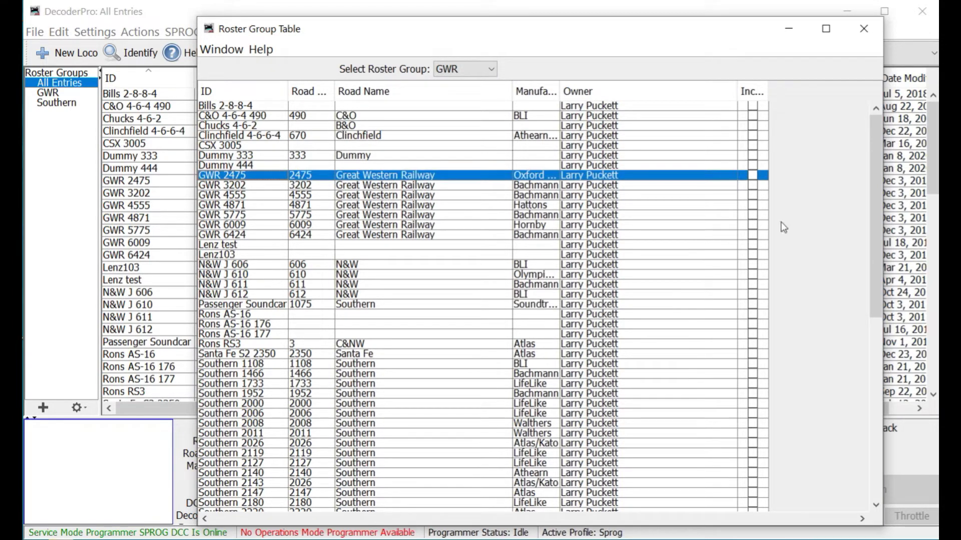
left_click(752, 176)
left_click(752, 185)
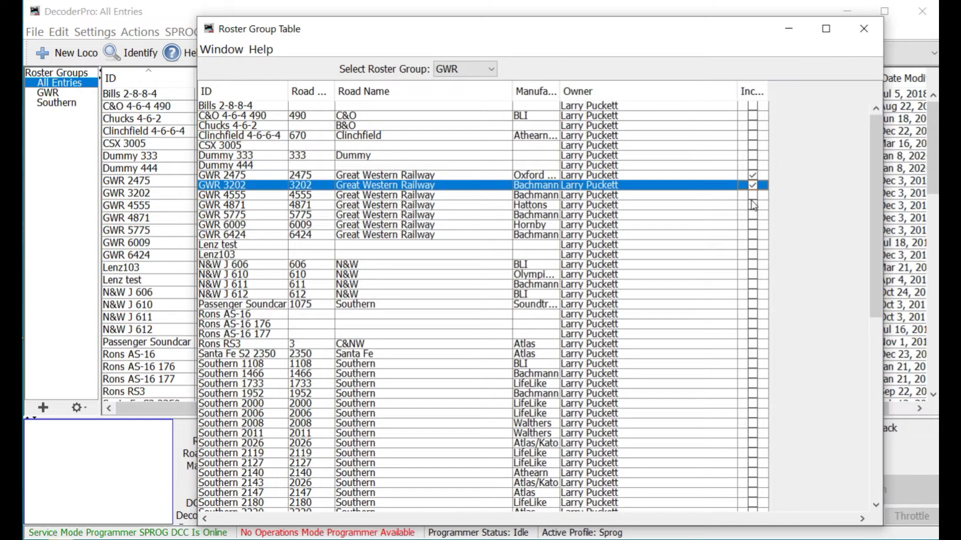
left_click(753, 197)
left_click(753, 205)
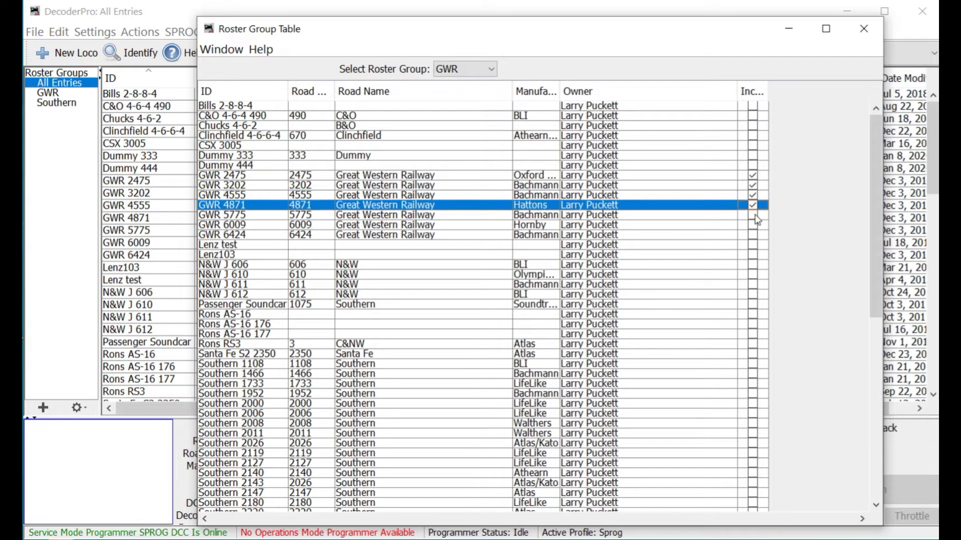
left_click(753, 216)
left_click(752, 225)
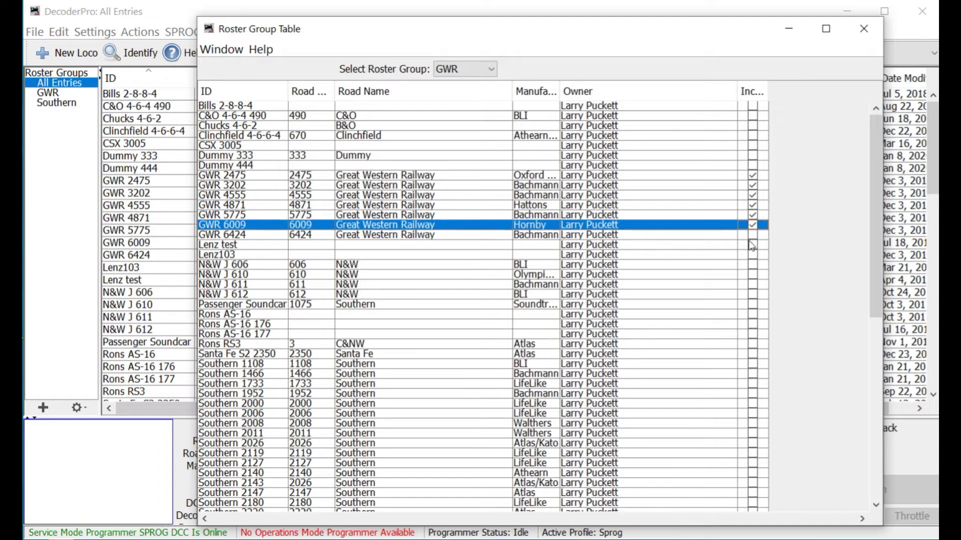
left_click(752, 236)
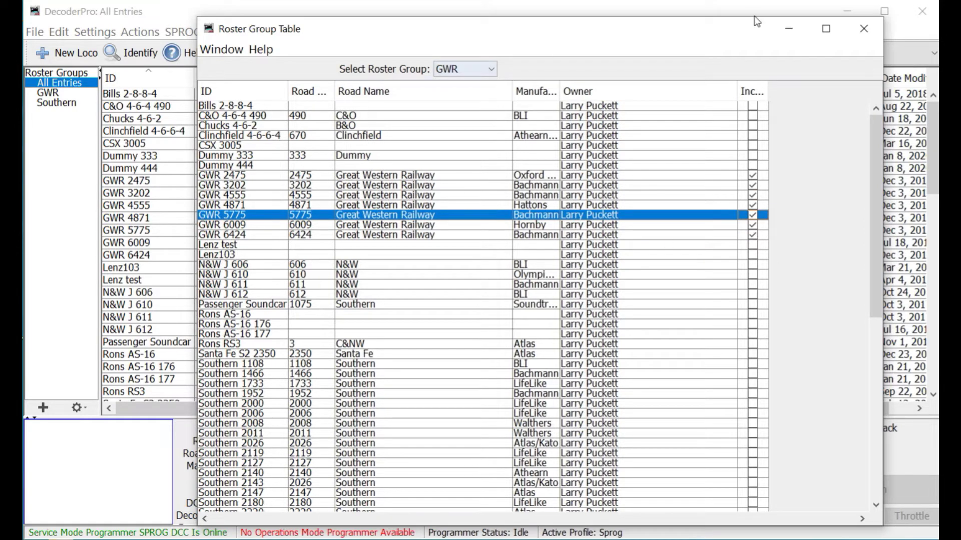
left_click(850, 34)
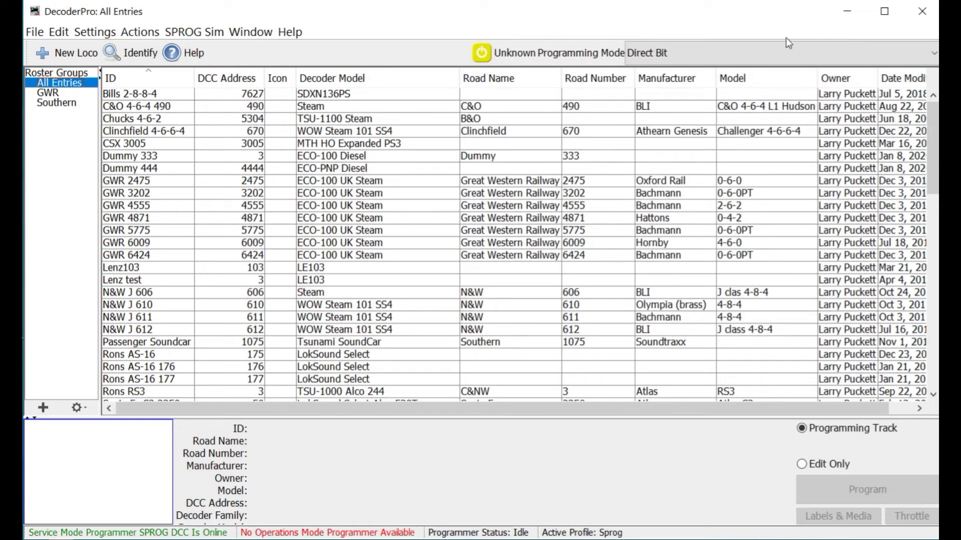
left_click(53, 93)
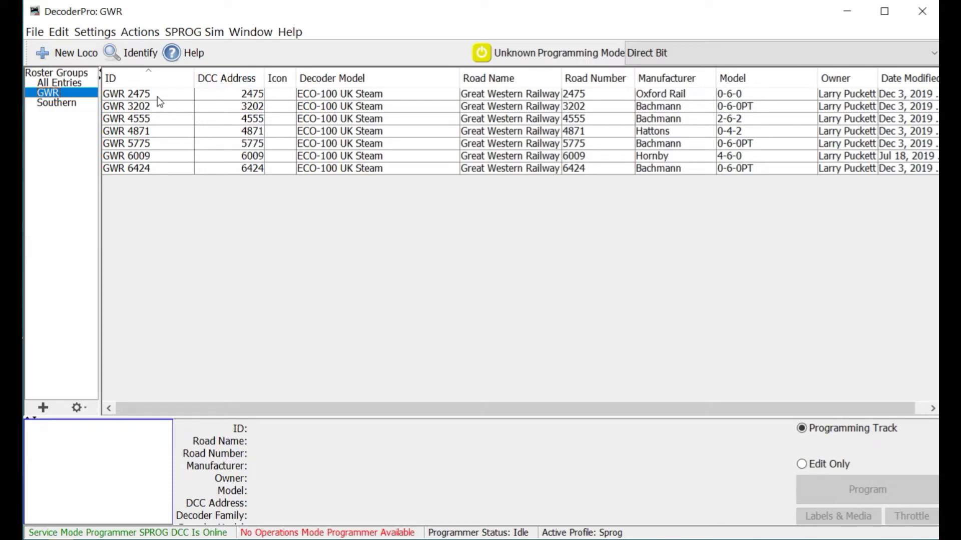
Step: Return to all entries and create a roster group named N&W
left_click(62, 83)
left_click(94, 33)
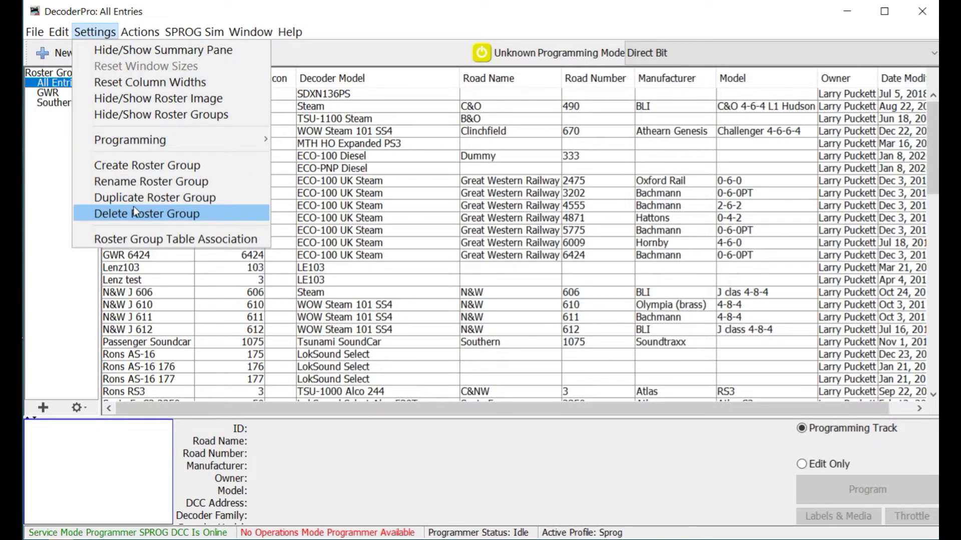
left_click(130, 166)
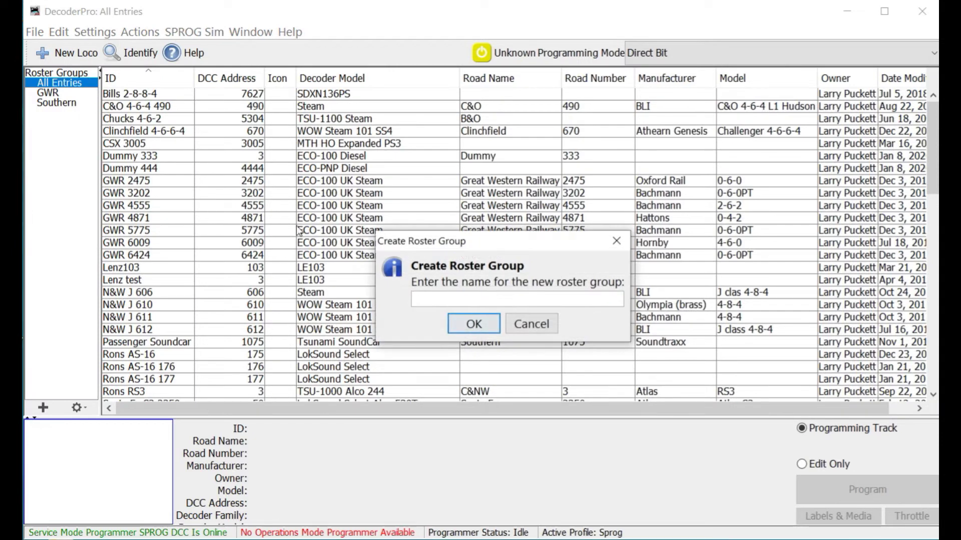
type("N&W")
left_click(459, 329)
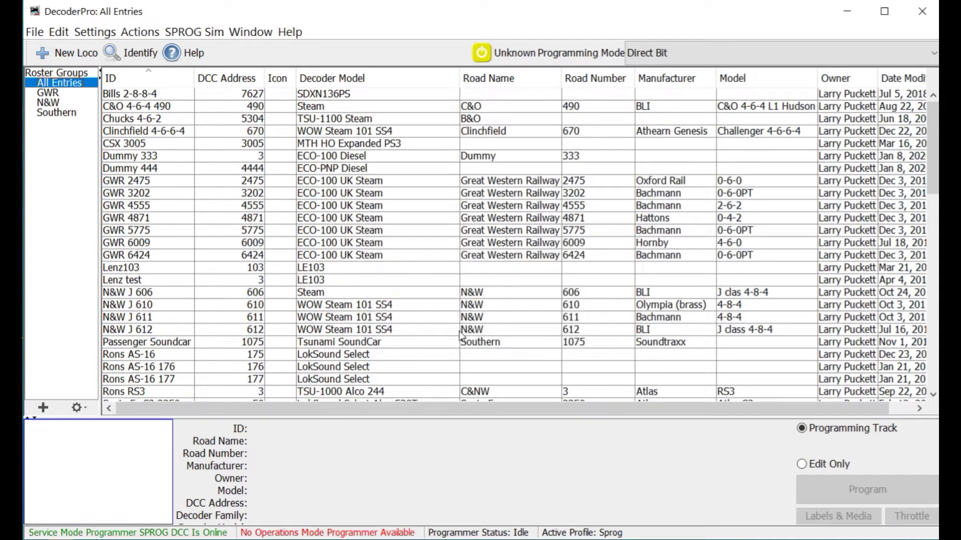
Step: Use the roster group table association to include N&W J 606, 610, 611 and 612 in the N&W group
left_click(88, 32)
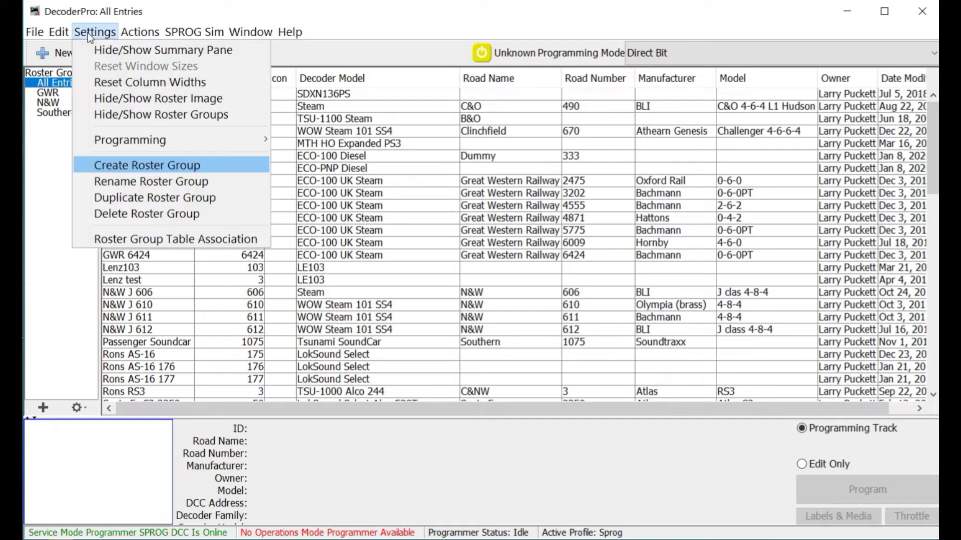
left_click(142, 237)
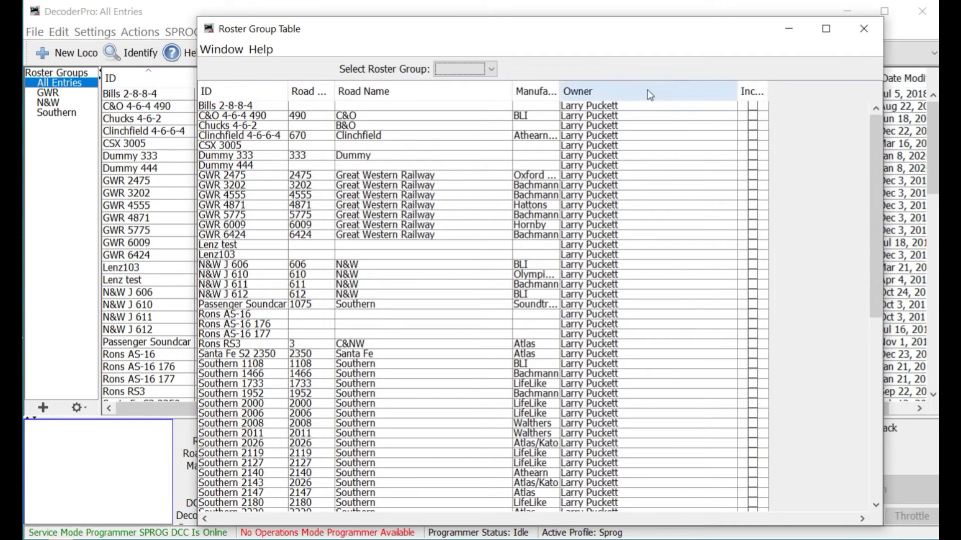
left_click(490, 69)
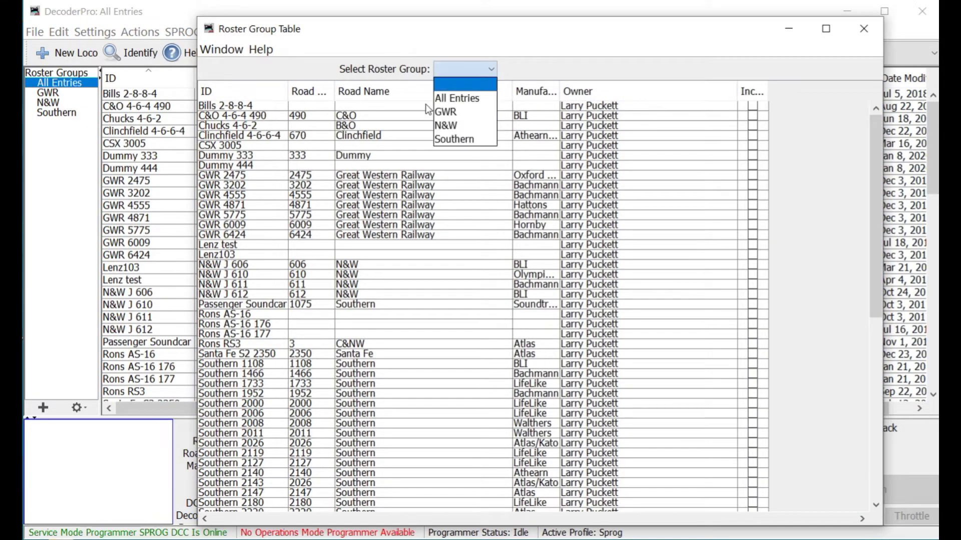
left_click(442, 126)
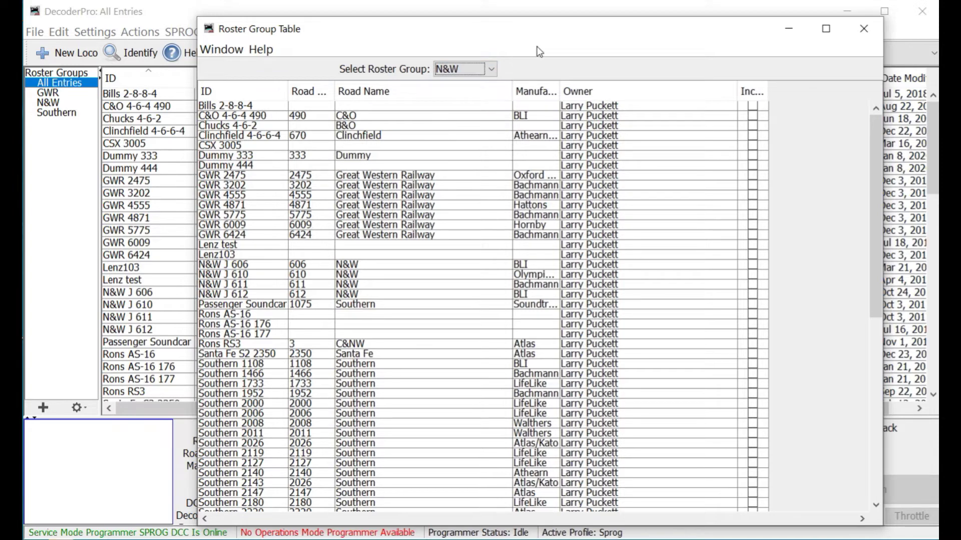
left_click_drag(548, 28, 525, 30)
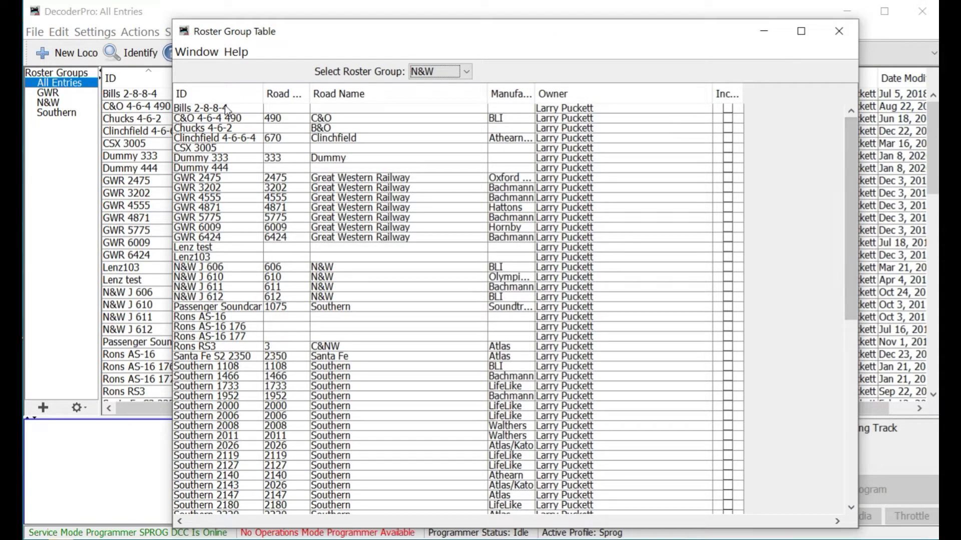
left_click(184, 269)
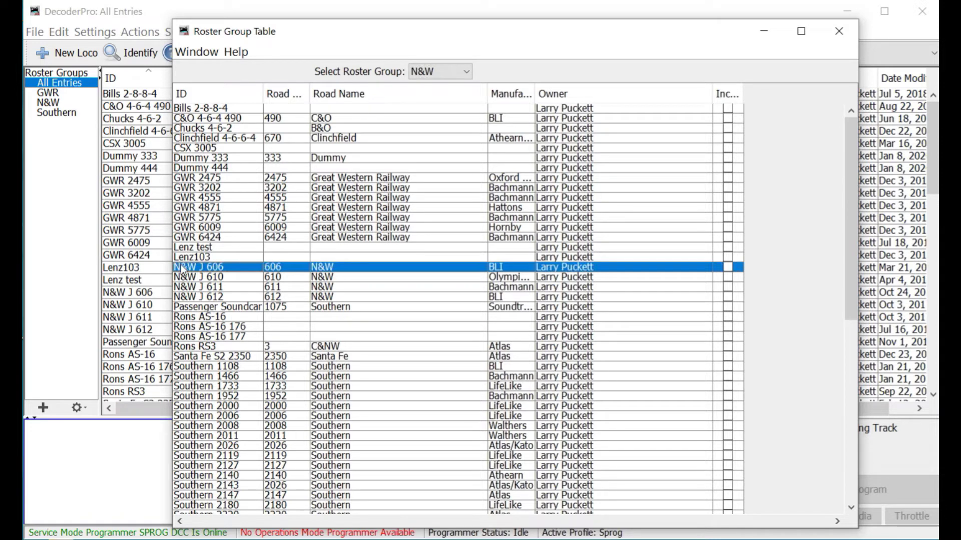
left_click(728, 267)
left_click(728, 278)
left_click(728, 288)
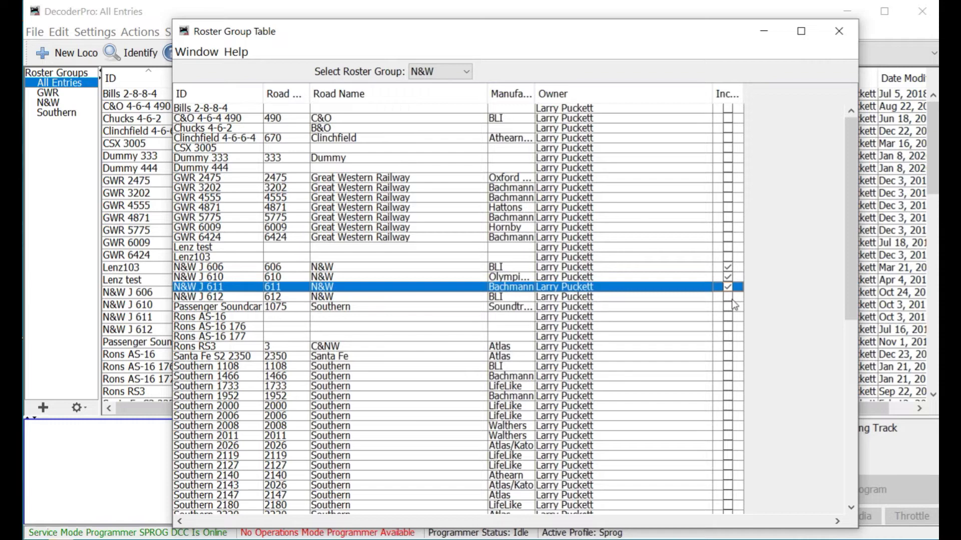
left_click(728, 297)
left_click(728, 307)
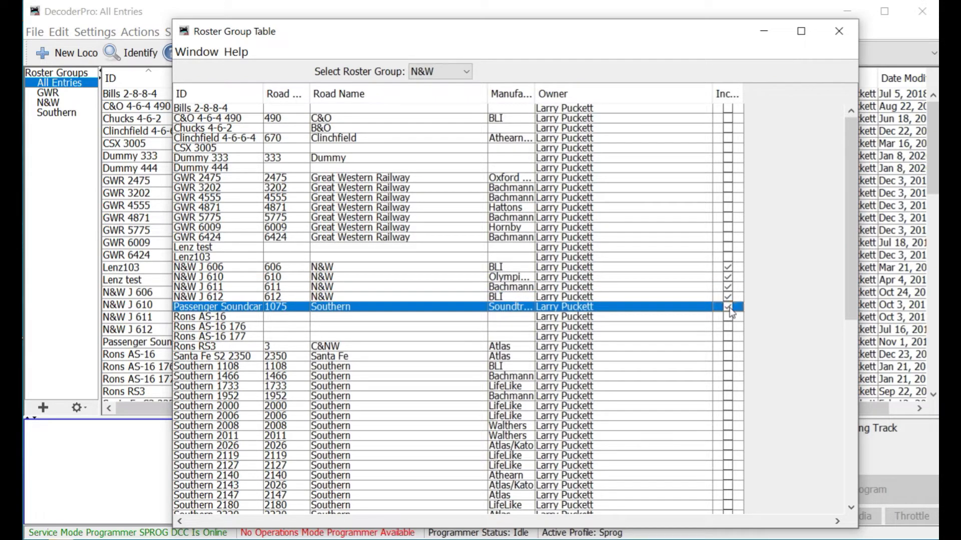
left_click(729, 299)
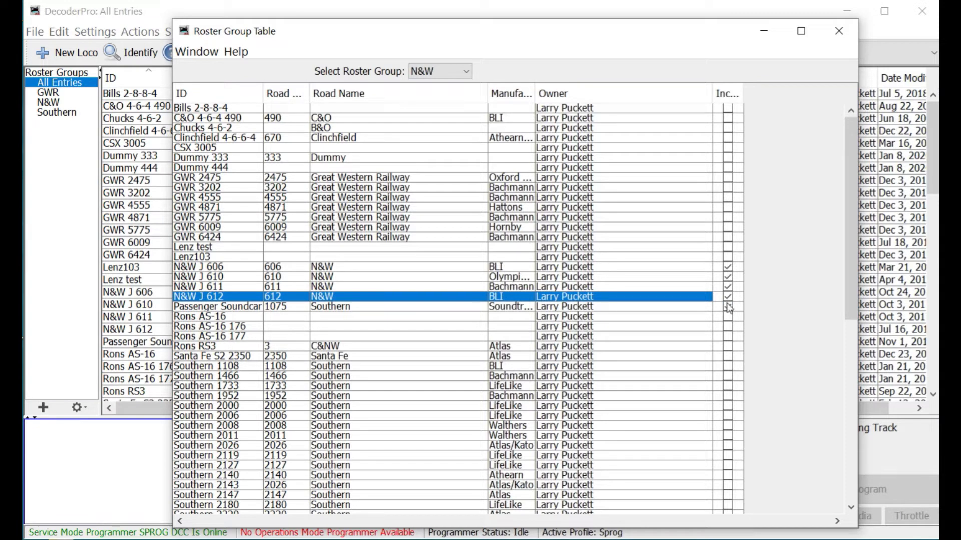
left_click(728, 307)
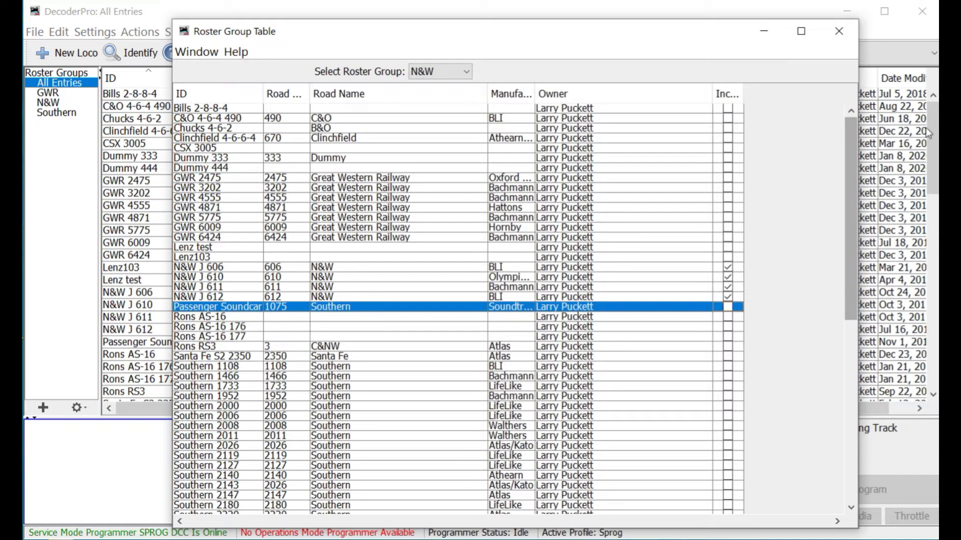
left_click(839, 31)
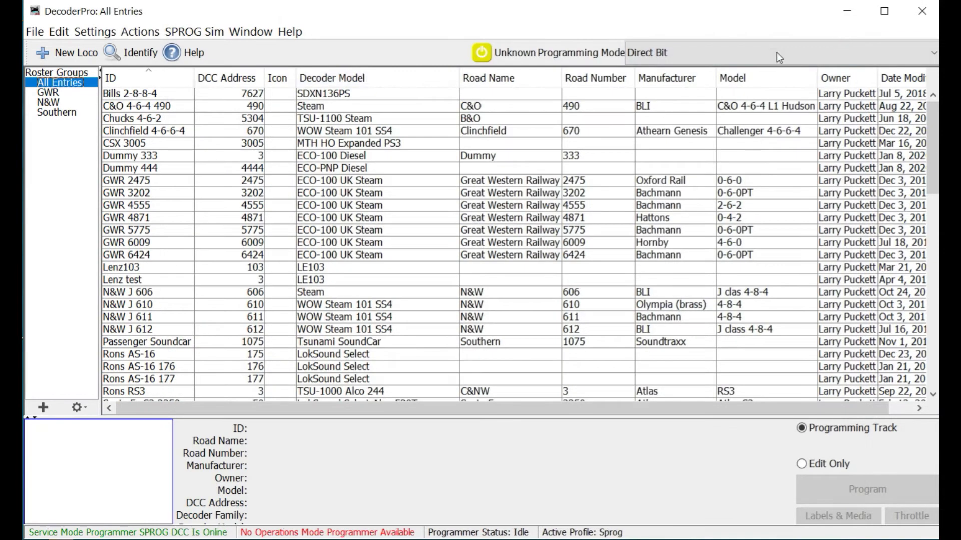
Step: Review the locomotives in the N&W, Southern and GWR roster groups, and return to all entries
left_click(52, 101)
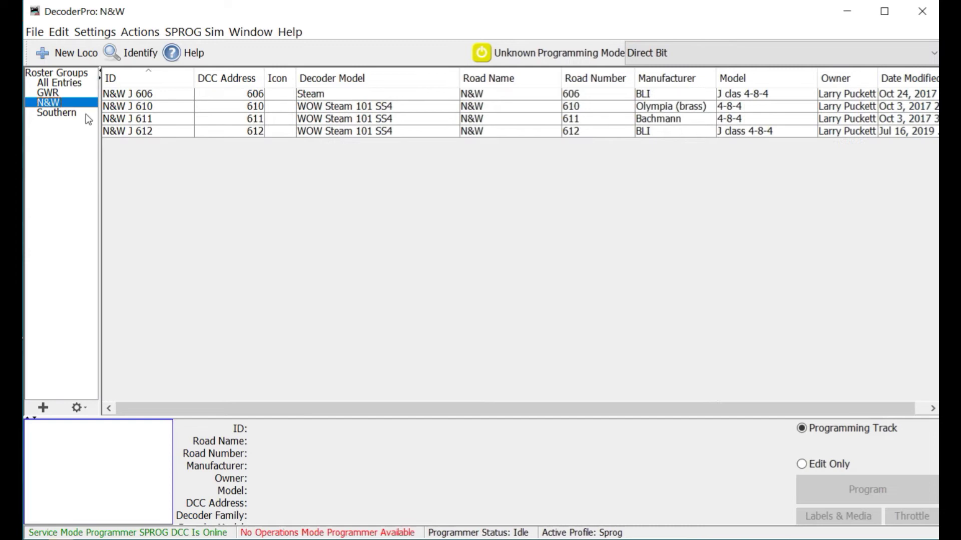
left_click(53, 115)
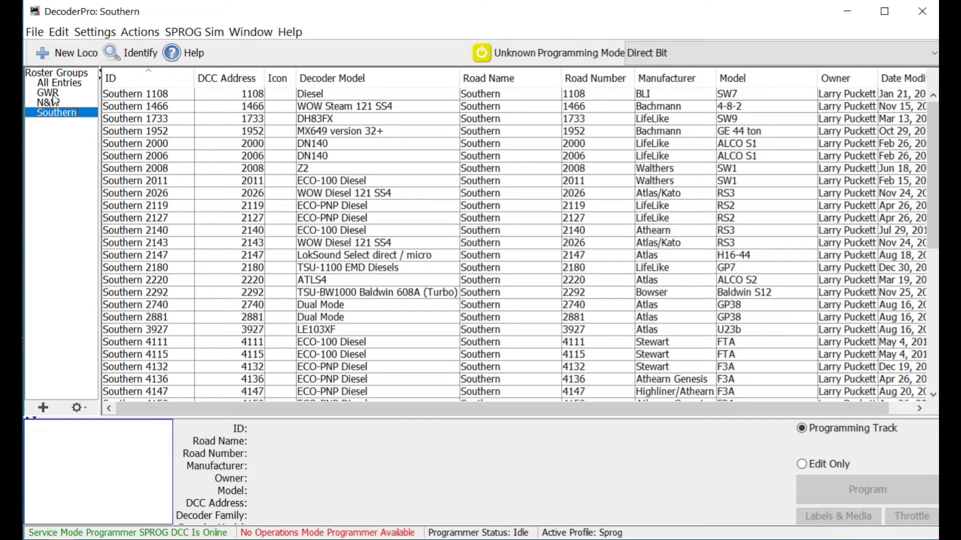
left_click(52, 94)
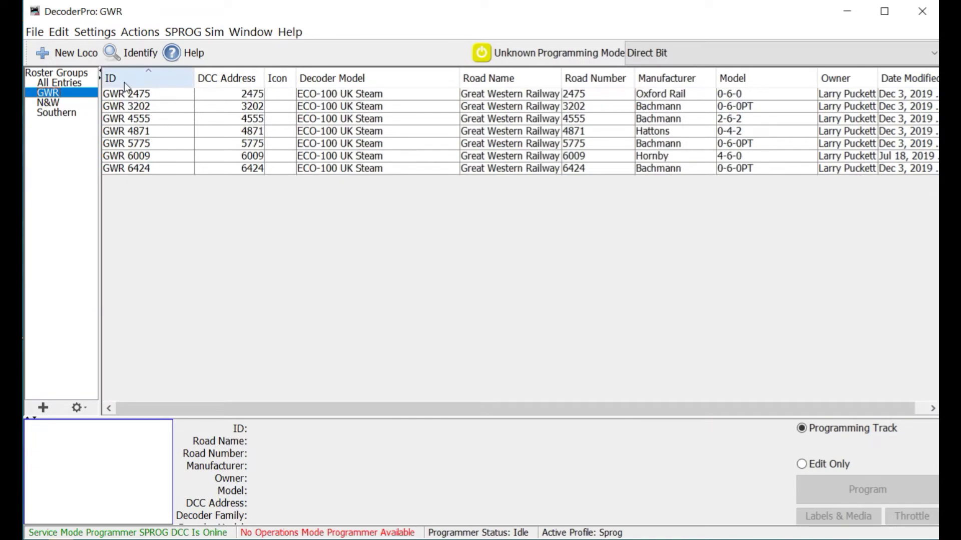
left_click(60, 83)
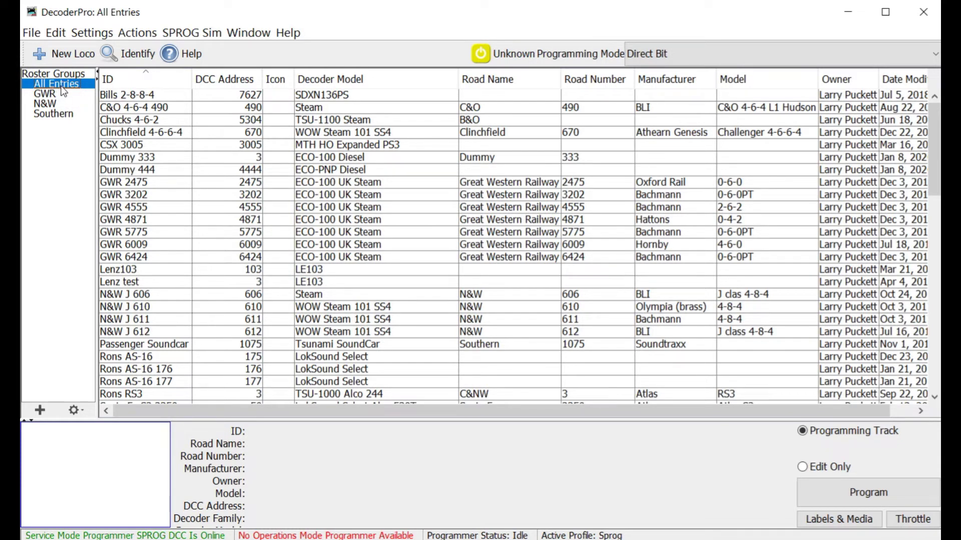
Step: Include the B&O 4-6-2 locomotive in the N&W group through the roster group table association, and display that group
left_click(90, 33)
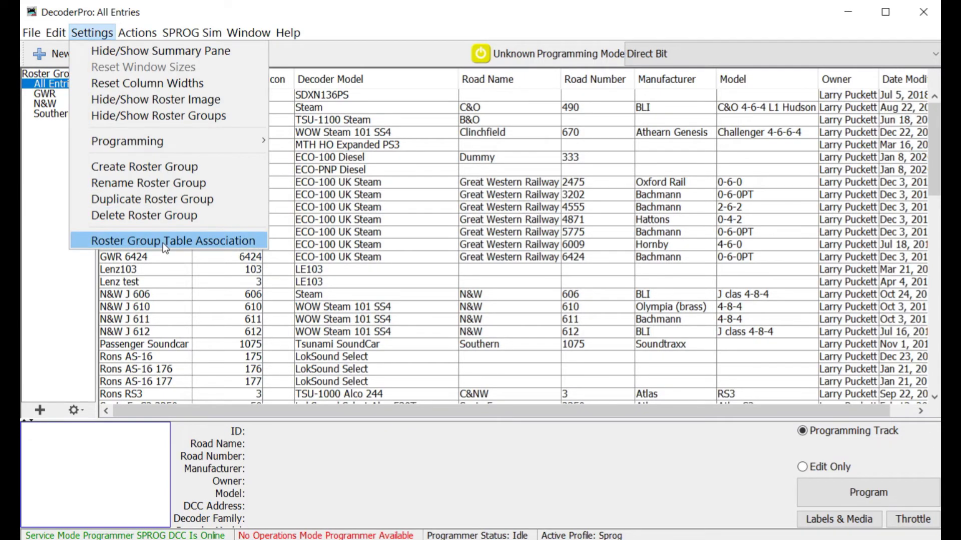
left_click(163, 242)
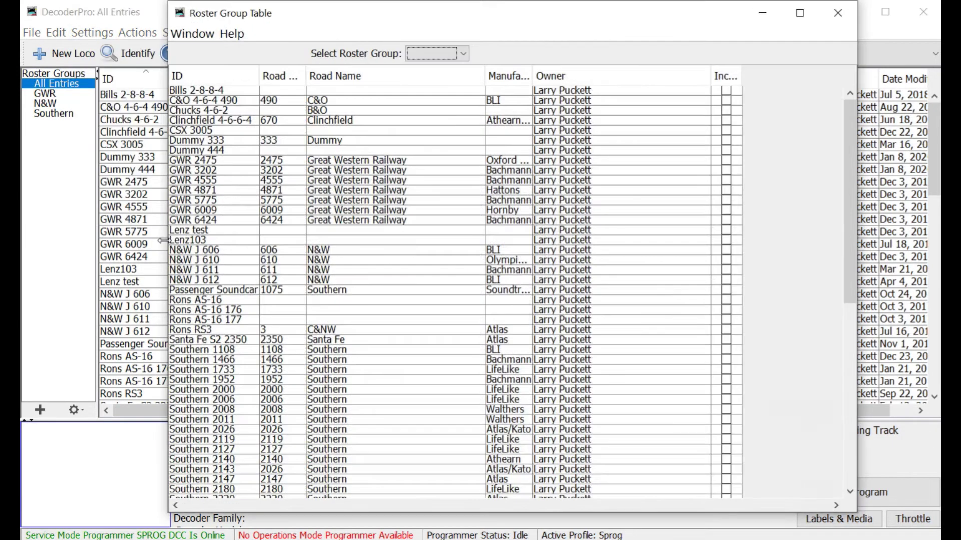
left_click(420, 55)
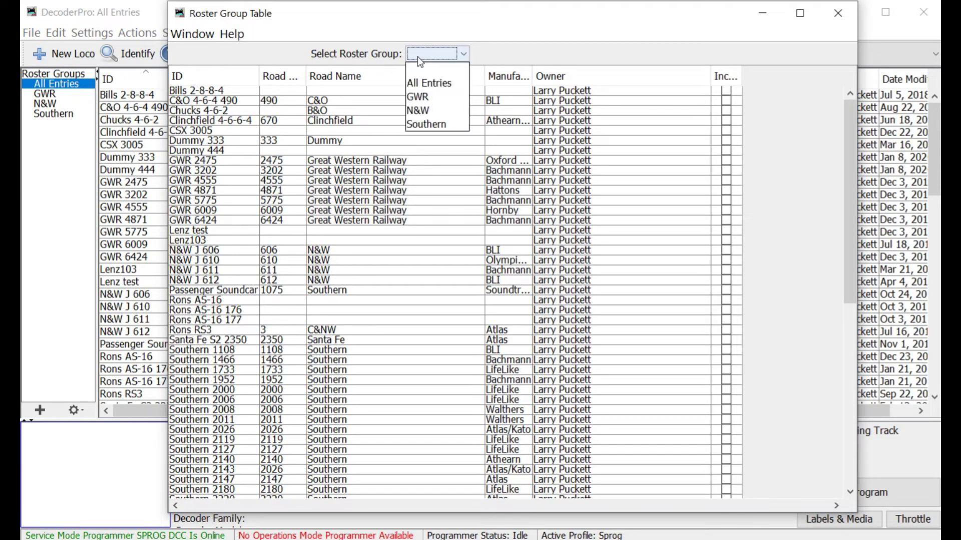
left_click(423, 110)
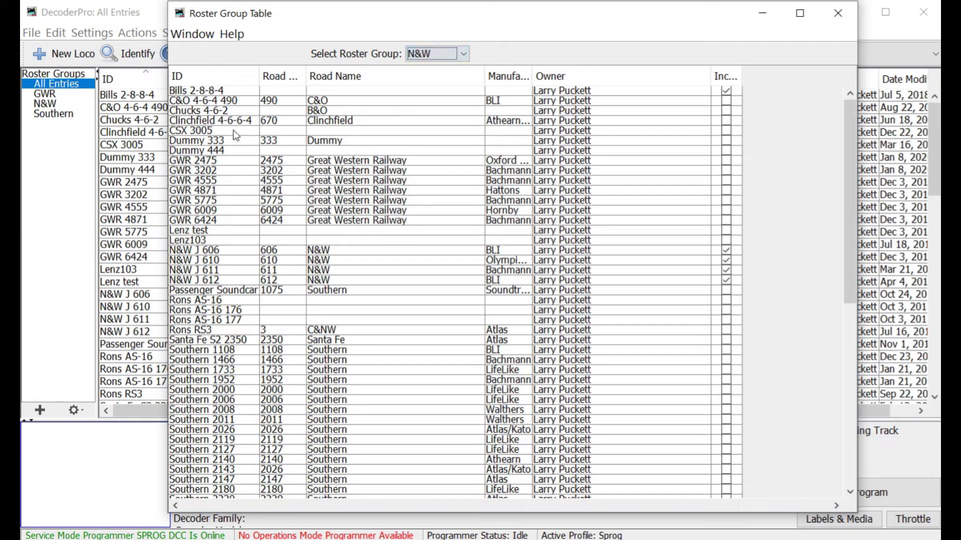
left_click(185, 111)
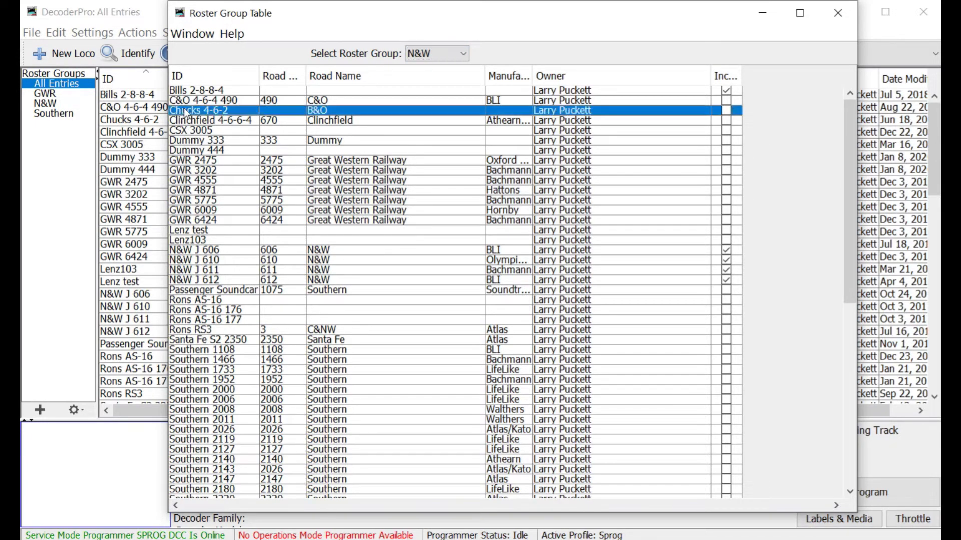
left_click(728, 112)
left_click(834, 10)
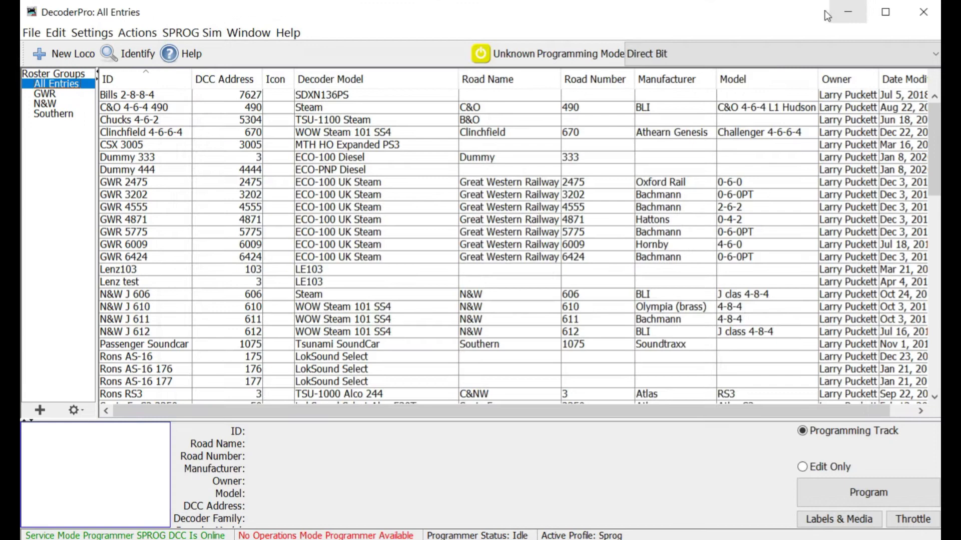
left_click(45, 104)
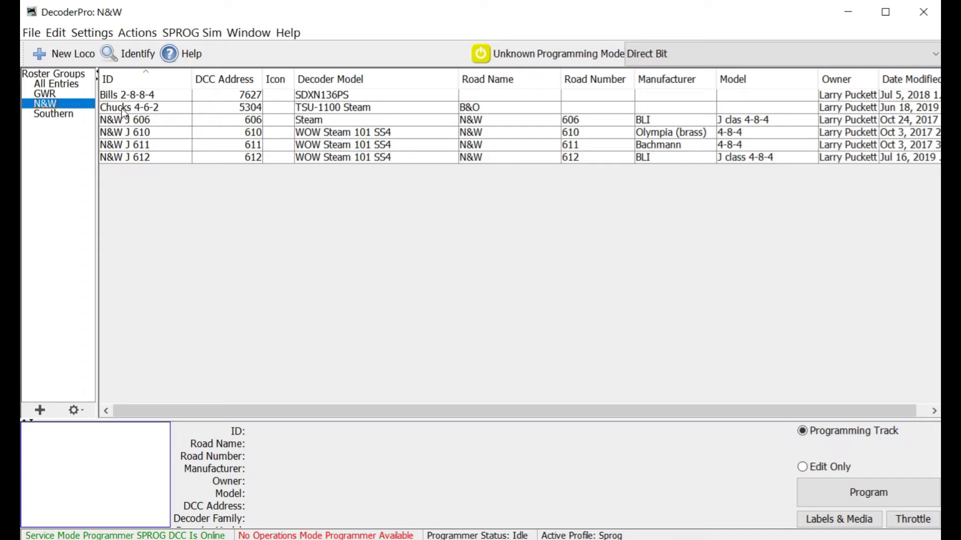
Step: Return to all entries and hide the roster groups pane
left_click(102, 33)
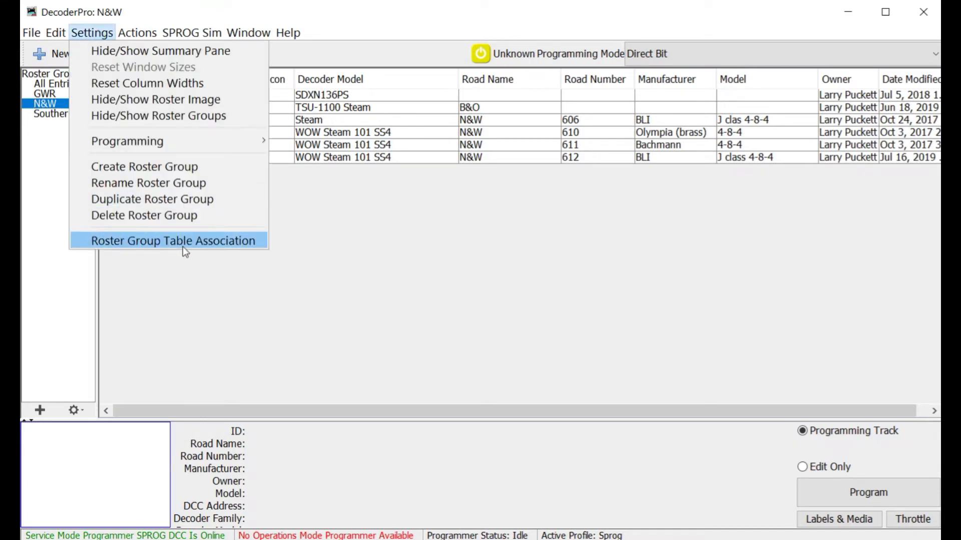
left_click(363, 272)
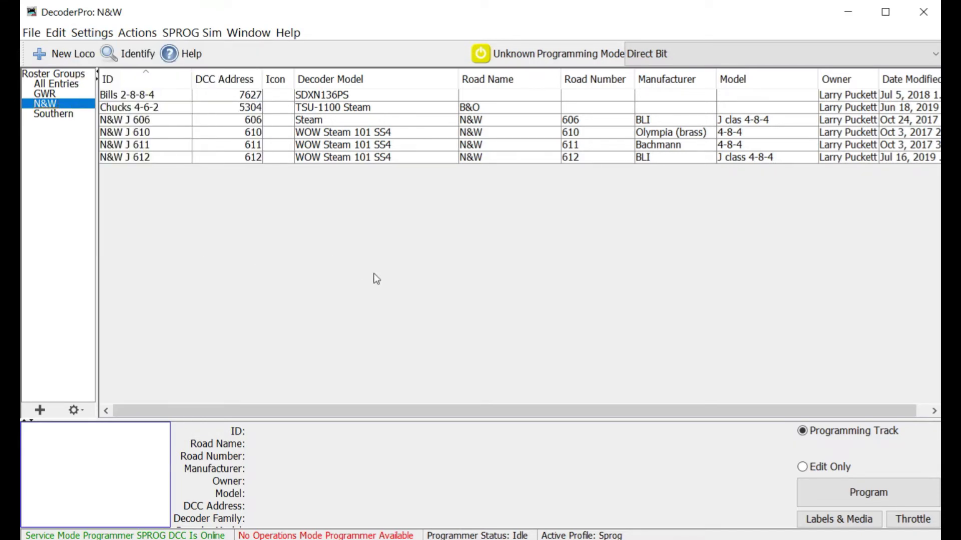
left_click(57, 84)
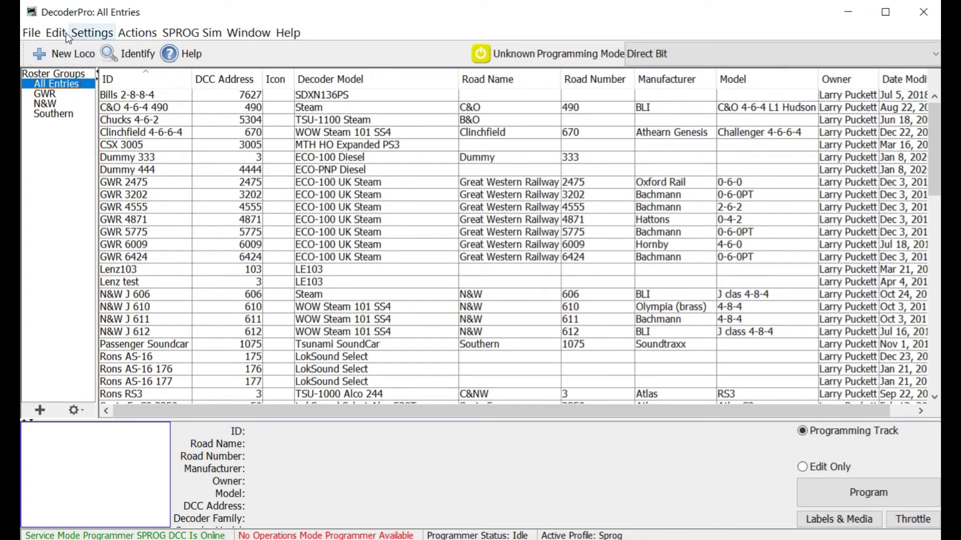
left_click(85, 35)
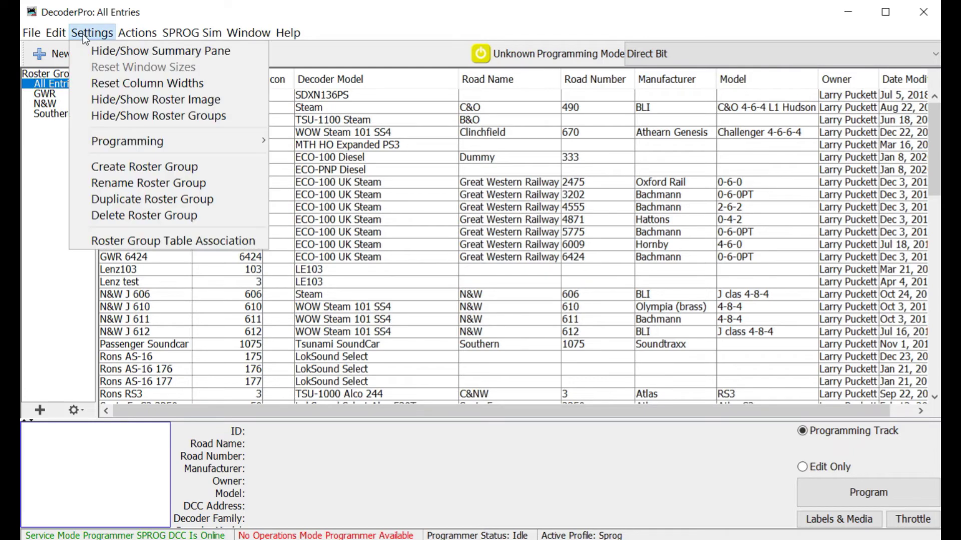
left_click(149, 120)
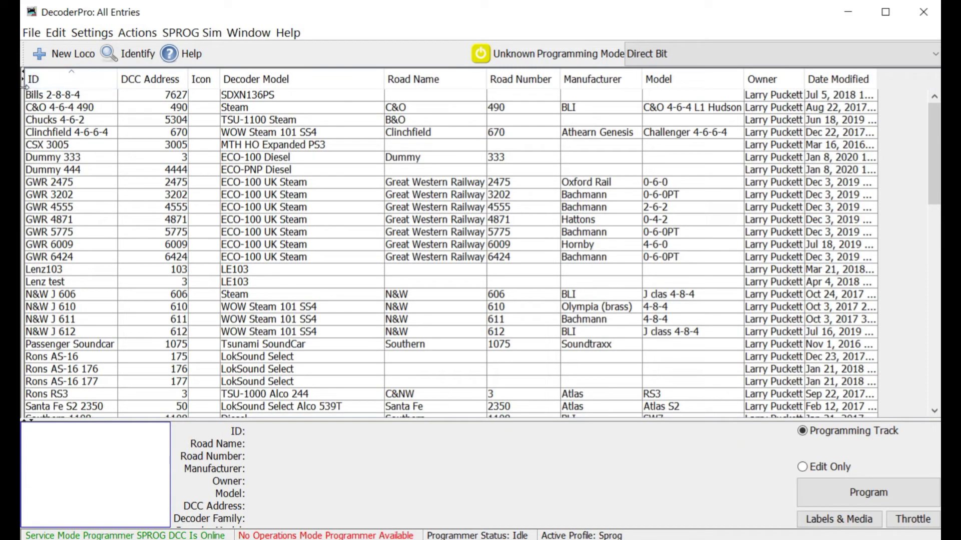
Step: Show and hide the roster groups pane by moving its divider, and repeat with the Hide/Show Roster Groups command
mouse_move(23, 86)
left_mouse_down()
mouse_move(98, 86)
mouse_move(35, 93)
mouse_move(24, 103)
left_mouse_up()
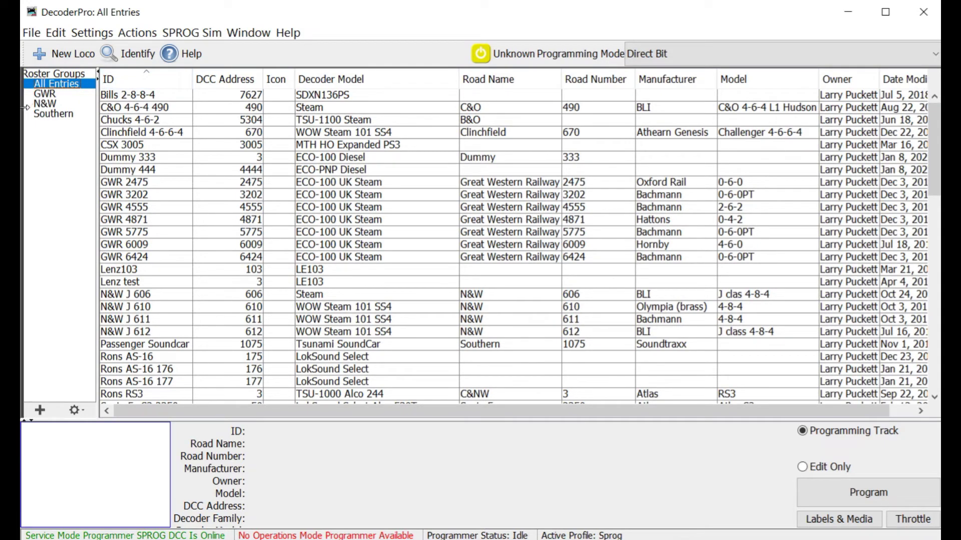
left_click_drag(26, 107, 22, 107)
left_click(91, 33)
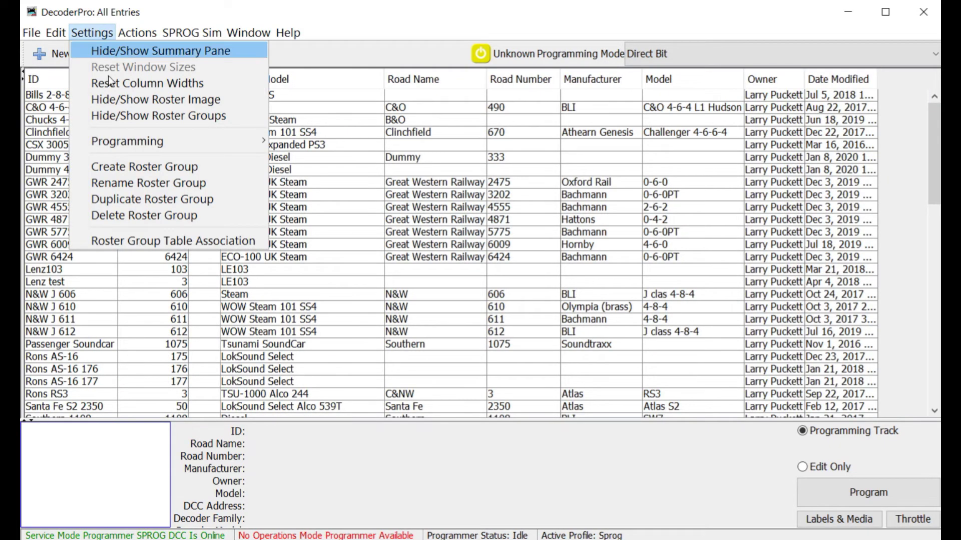
left_click(133, 116)
left_click(91, 33)
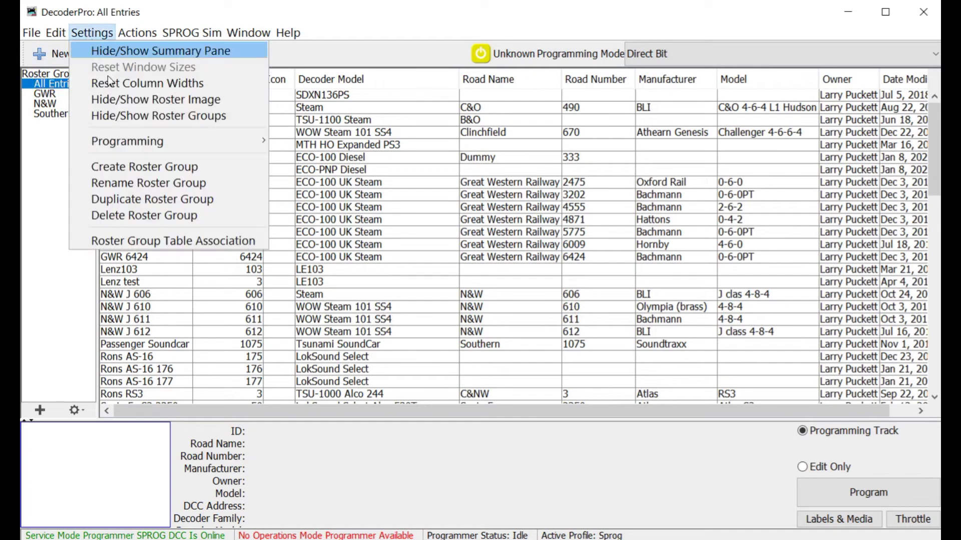
left_click(136, 116)
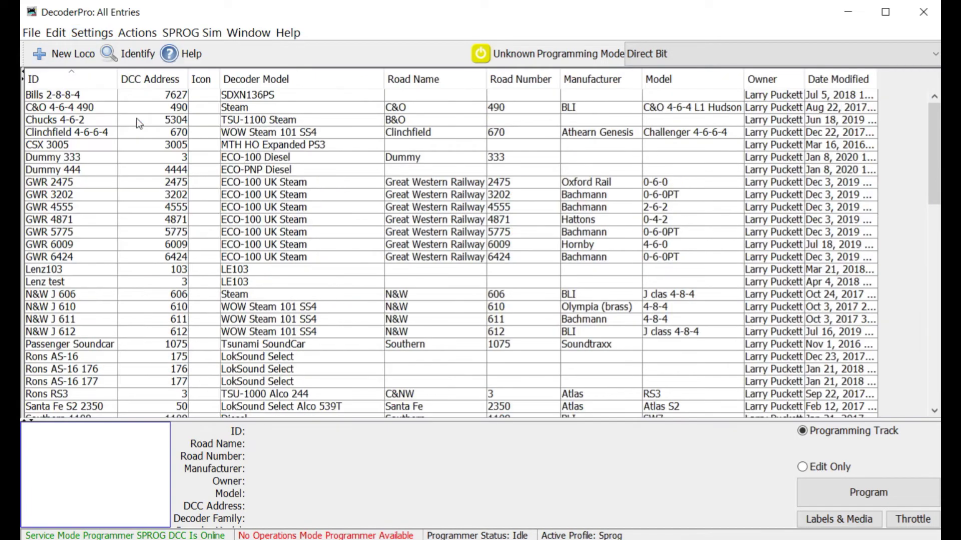
Step: Delete the N&W roster group and confirm its deletion
left_click(91, 35)
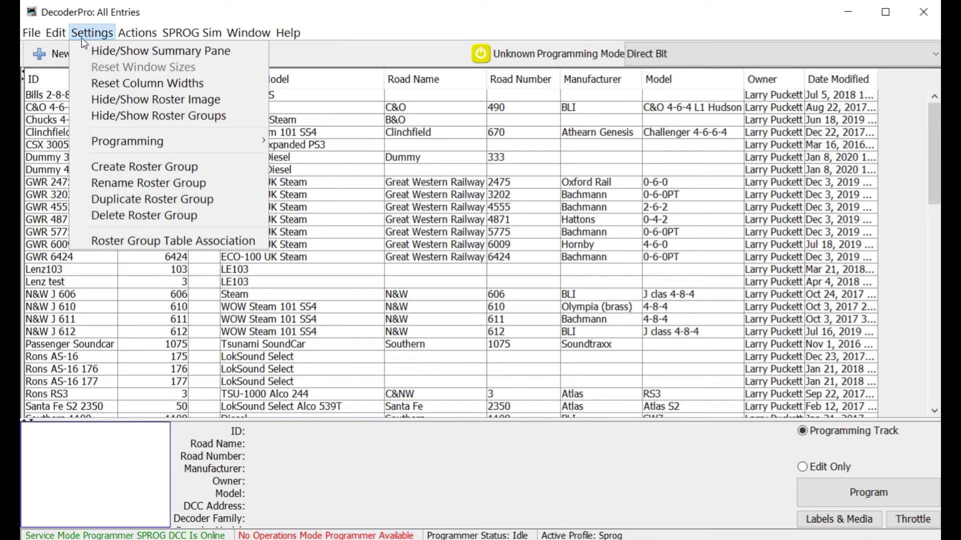
left_click(139, 223)
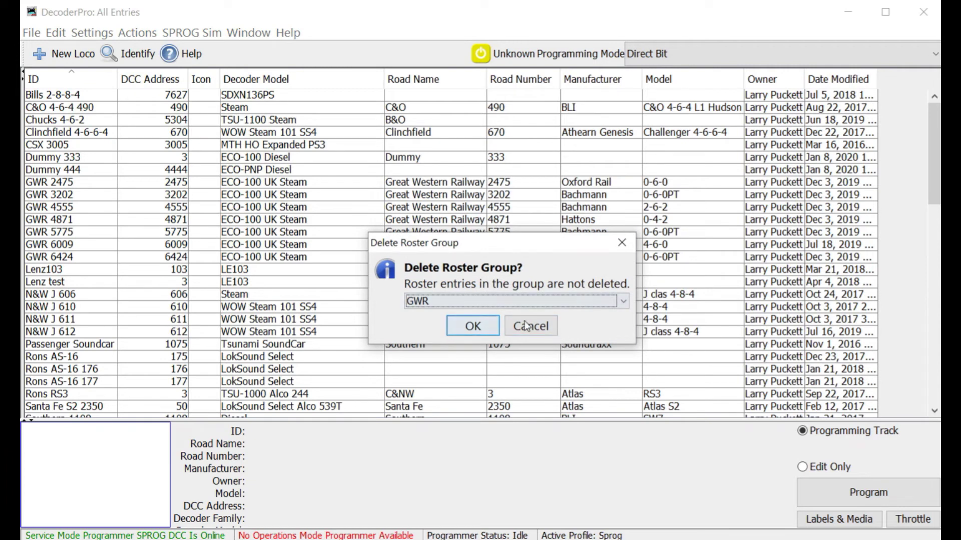
left_click(502, 303)
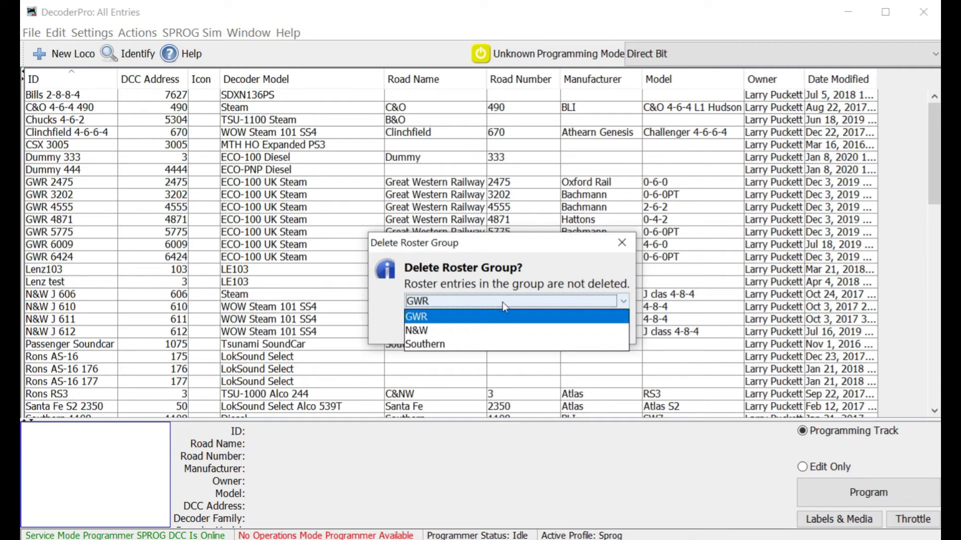
left_click(459, 332)
left_click(459, 329)
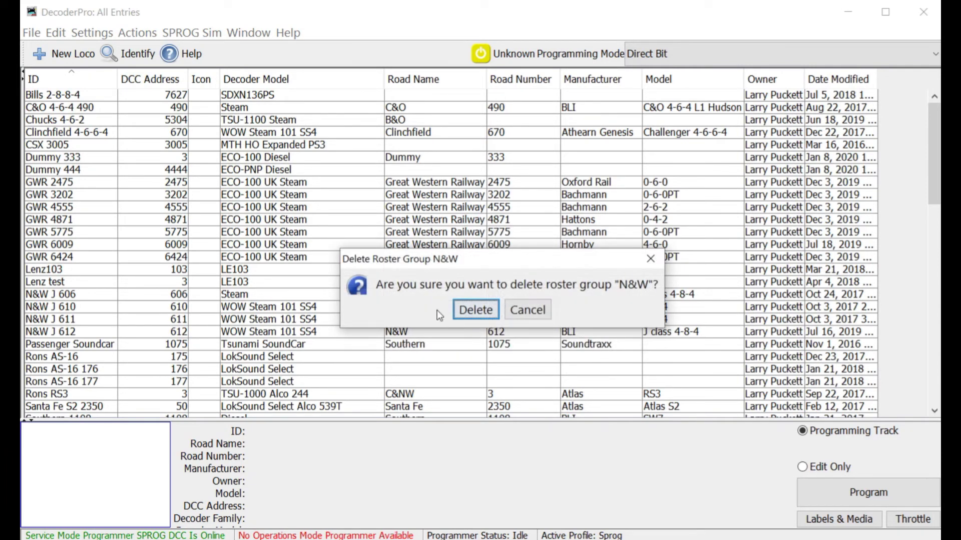
left_click(470, 311)
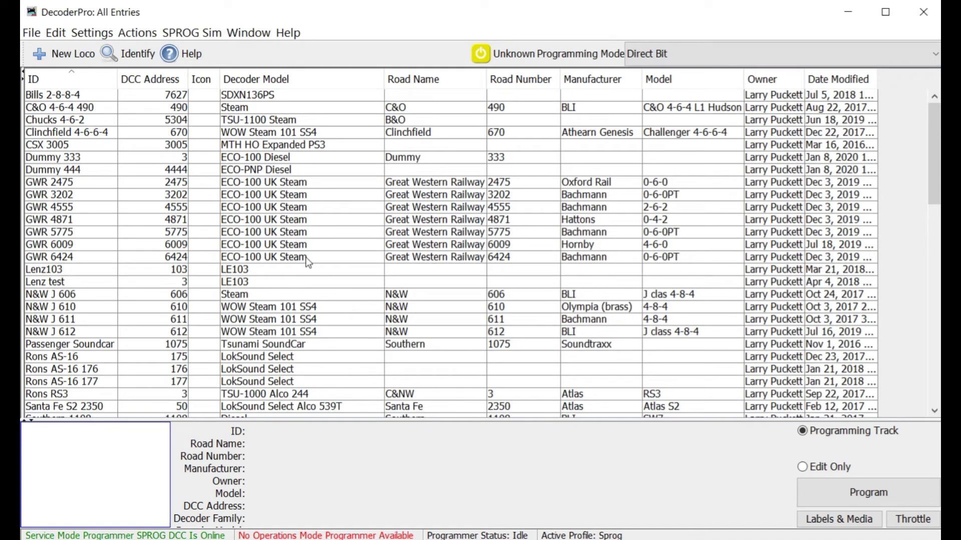
Step: Show the roster groups pane, view the remaining GWR and Southern groups, and return to all entries
left_click(92, 33)
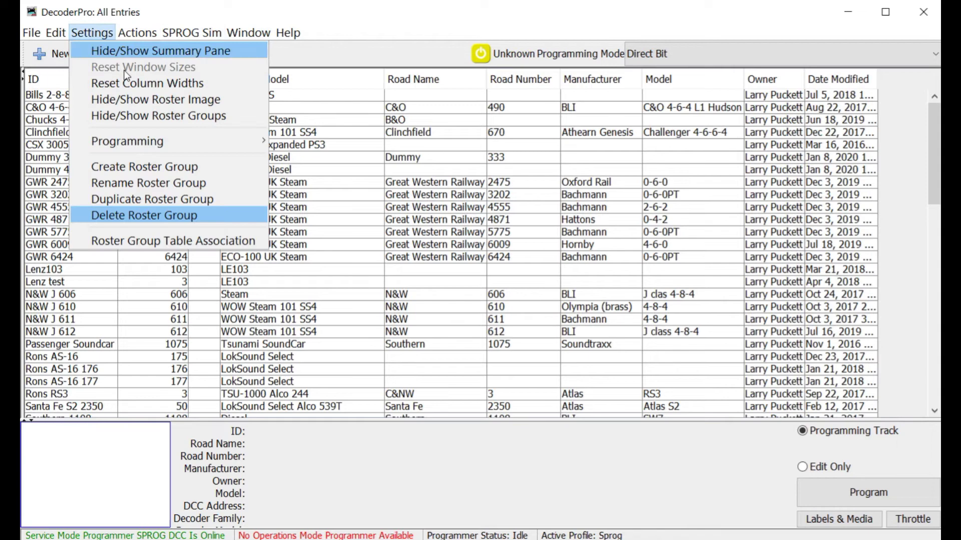
left_click(170, 114)
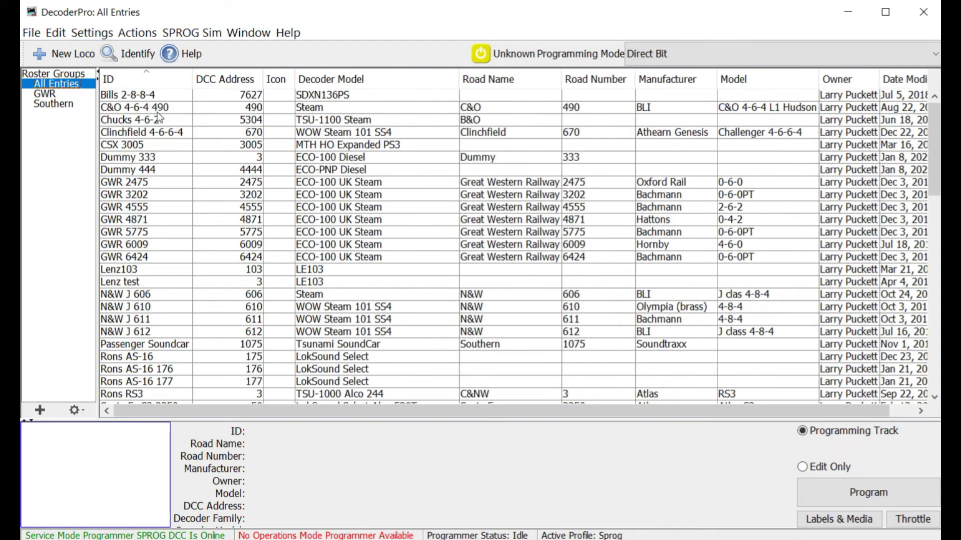
left_click(47, 95)
left_click(50, 106)
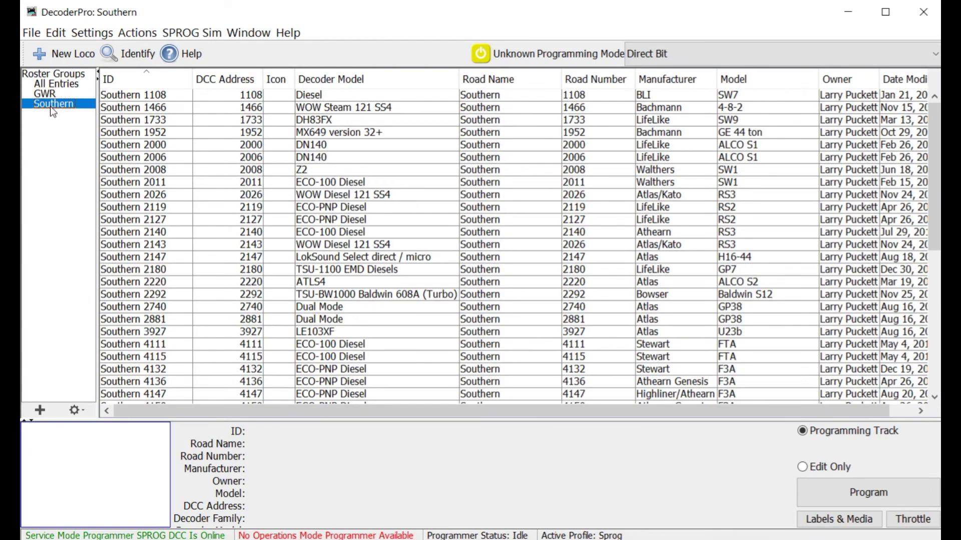
left_click(47, 85)
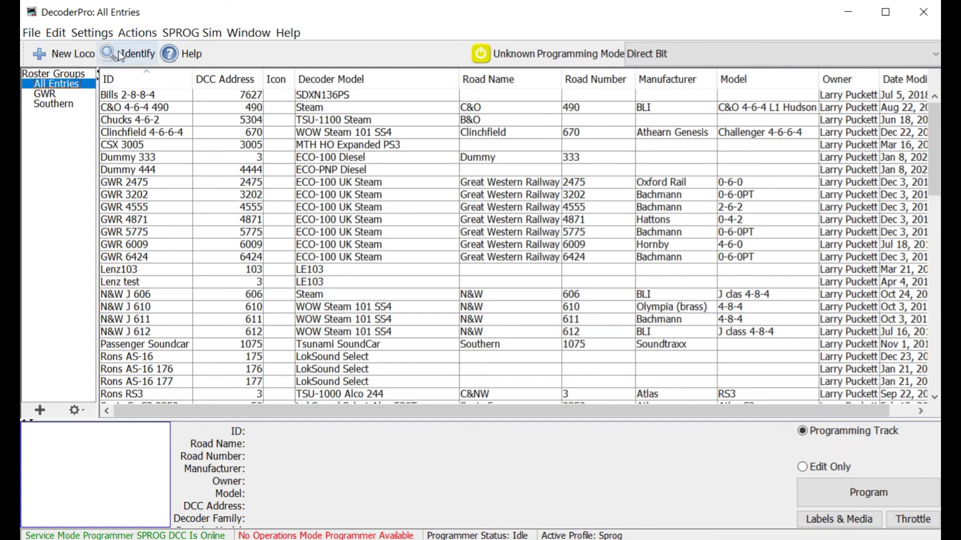
left_click(89, 32)
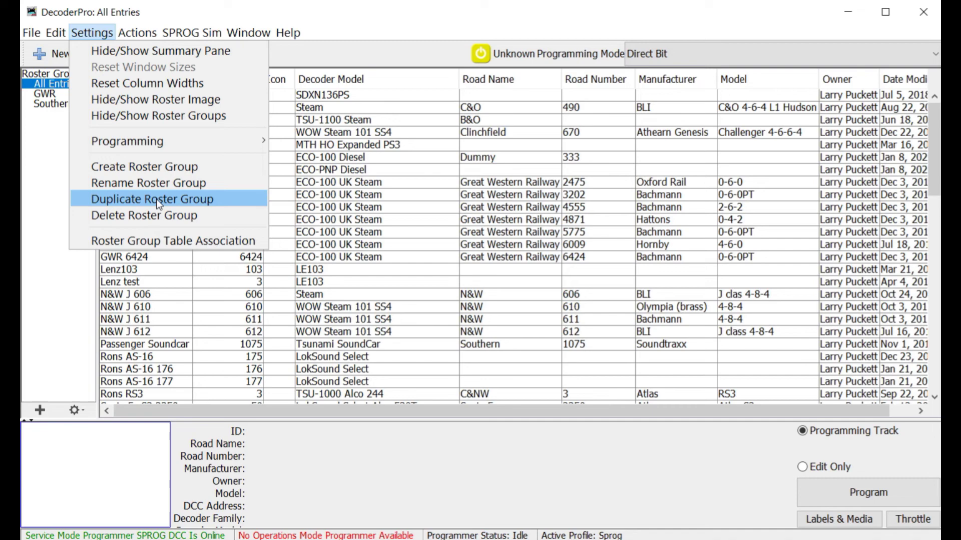
left_click(338, 96)
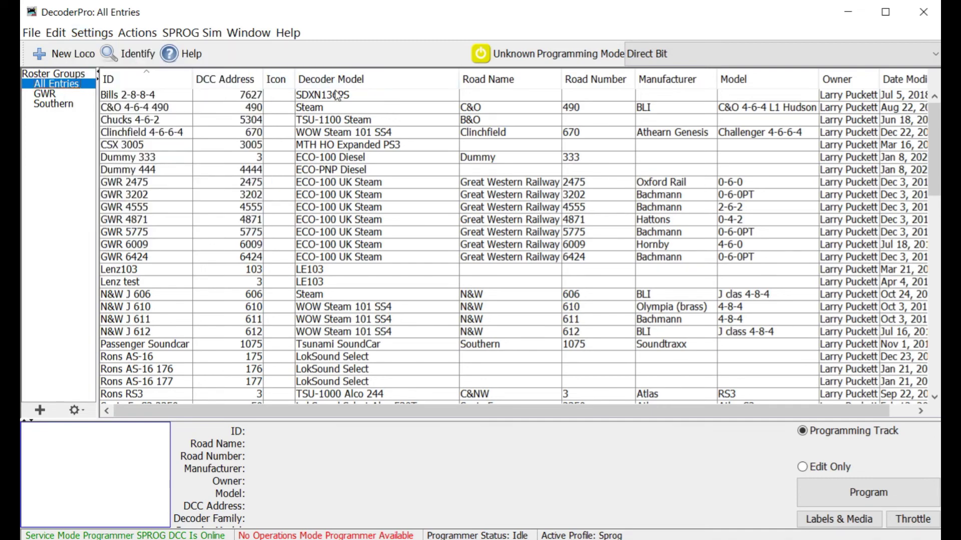
Step: Look through the Southern group's locomotives down to the end of the list, and go back to the start of all entries
left_click(48, 105)
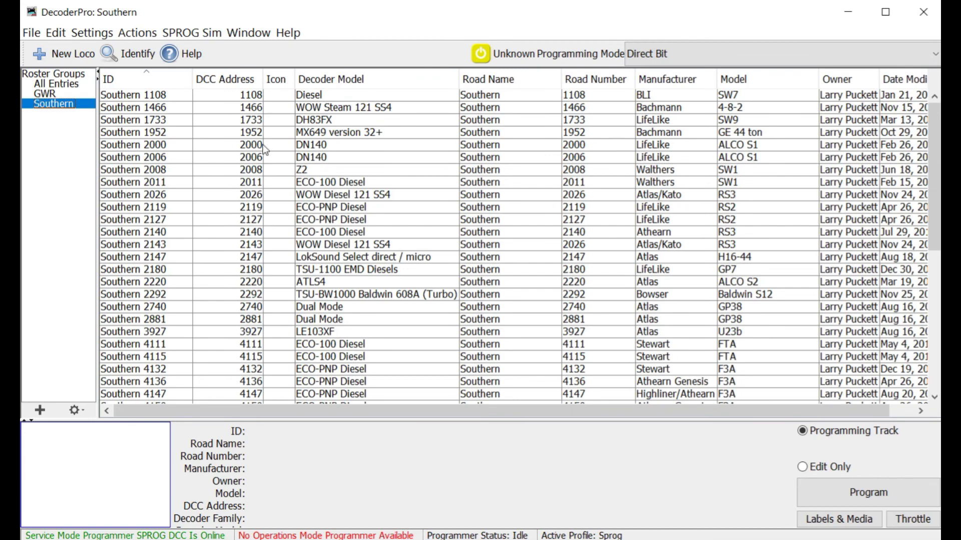
scroll(732, 235, "down", 3)
scroll(731, 235, "down", 5)
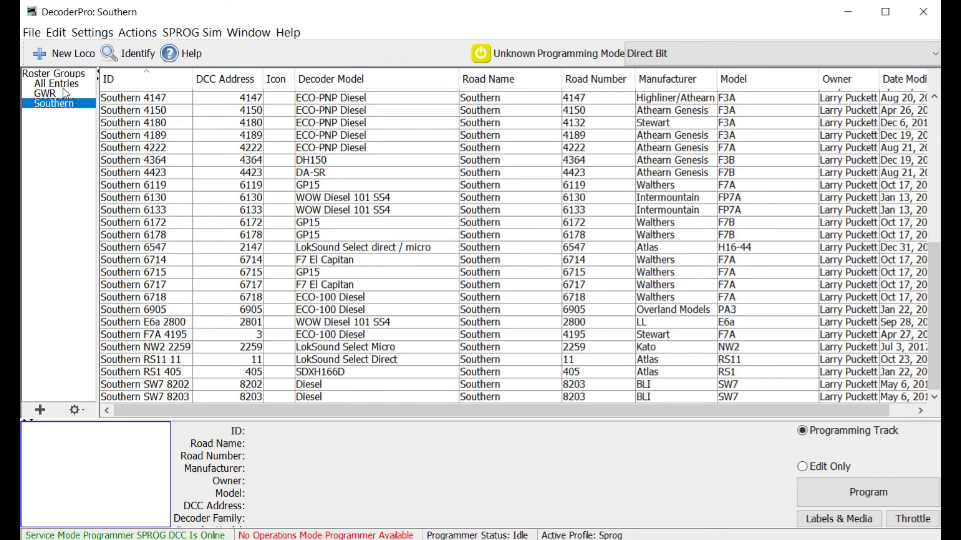
left_click(62, 87)
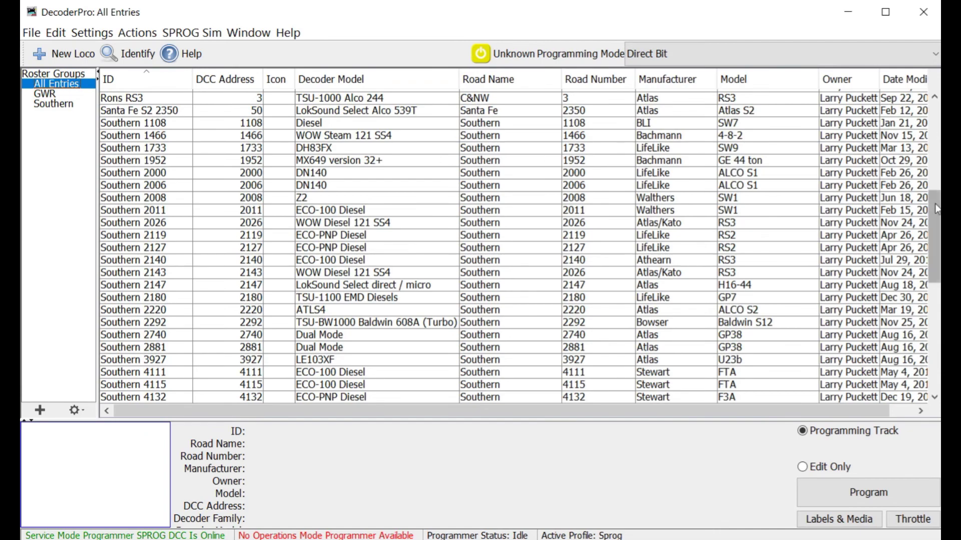
left_click_drag(937, 209, 935, 176)
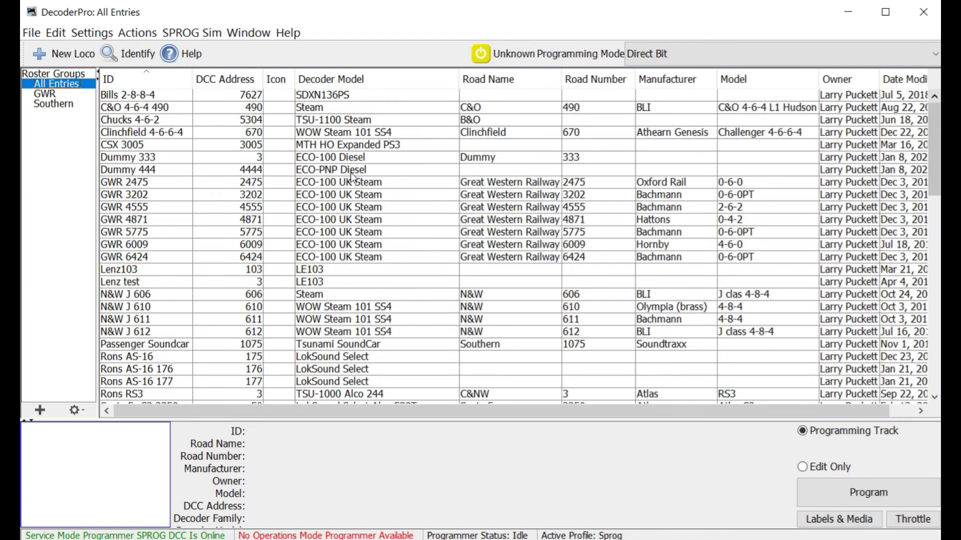